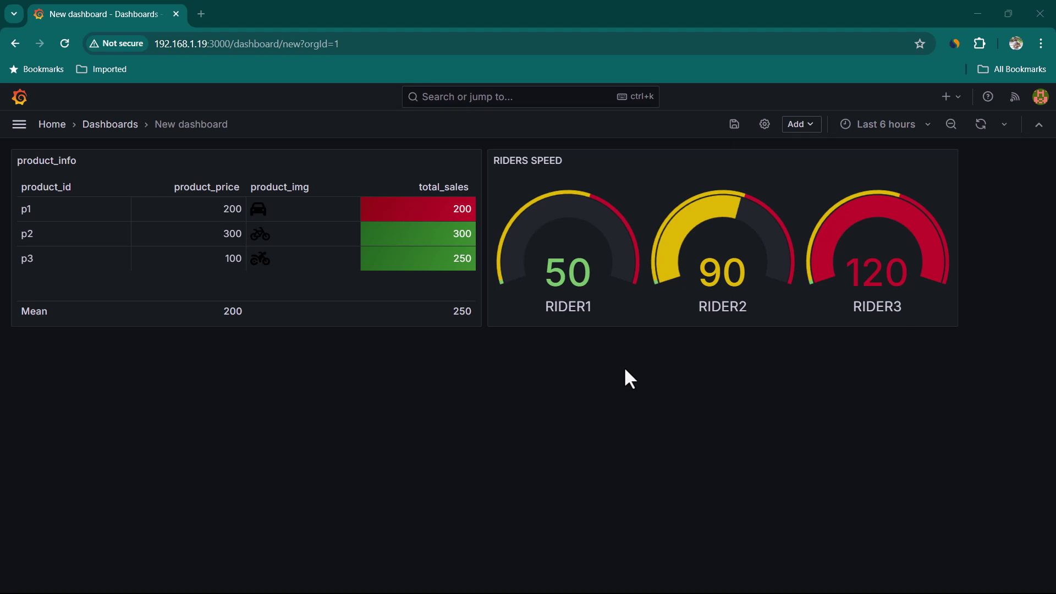
Add a new visualization panel to the dashboard and set its visualization type to Gauge
{"action": "left_click", "coordinate": [807, 125]}
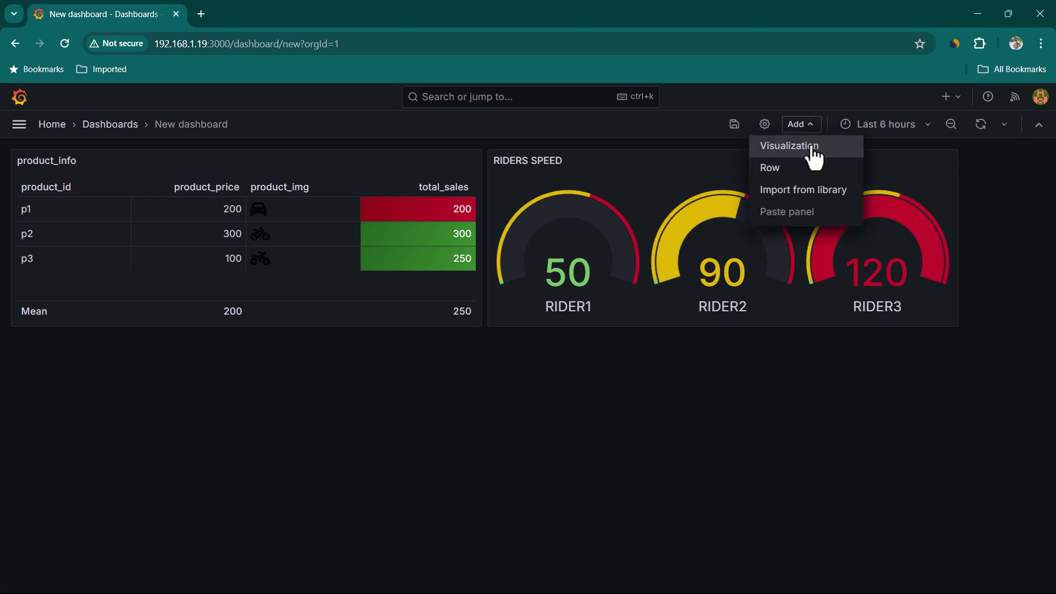
{"action": "left_click", "coordinate": [812, 148]}
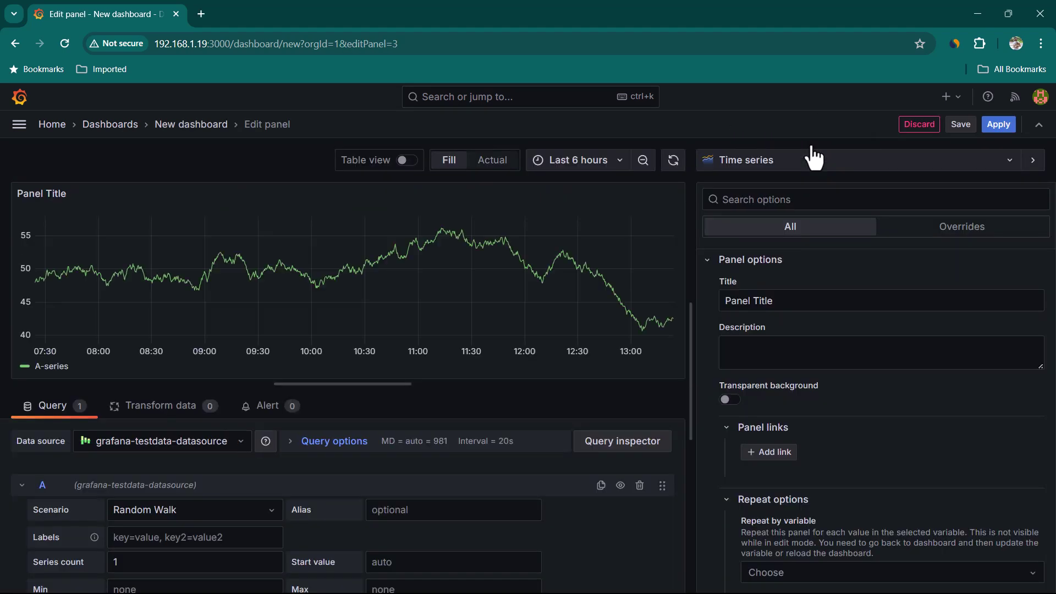
{"action": "left_click", "coordinate": [863, 163]}
{"action": "left_click", "coordinate": [833, 370]}
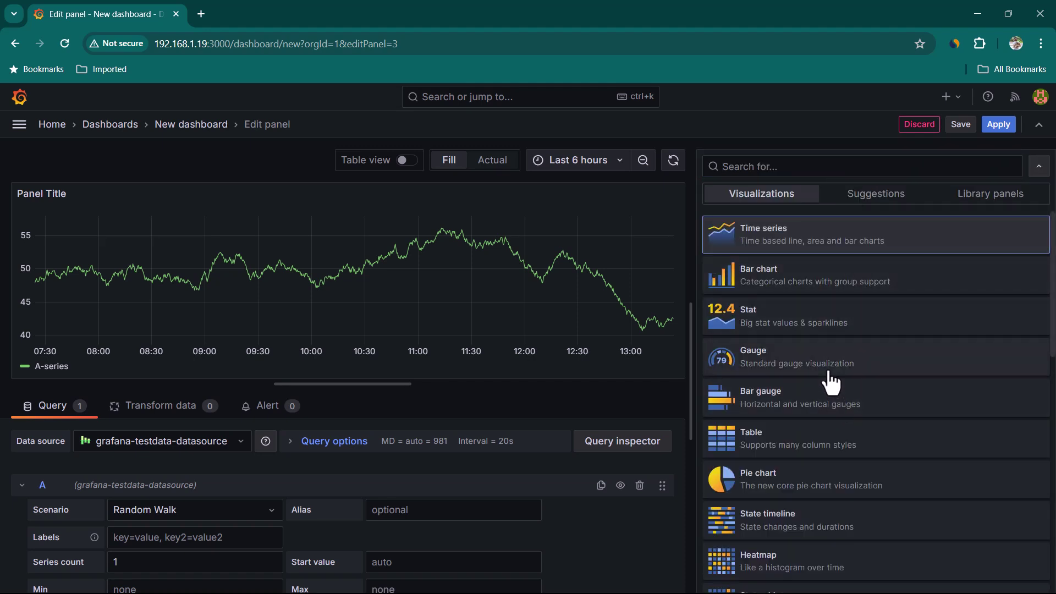
Switch the panel's data source to prometheus and run a query on the scrape_duration_seconds metric
{"action": "left_click", "coordinate": [160, 440]}
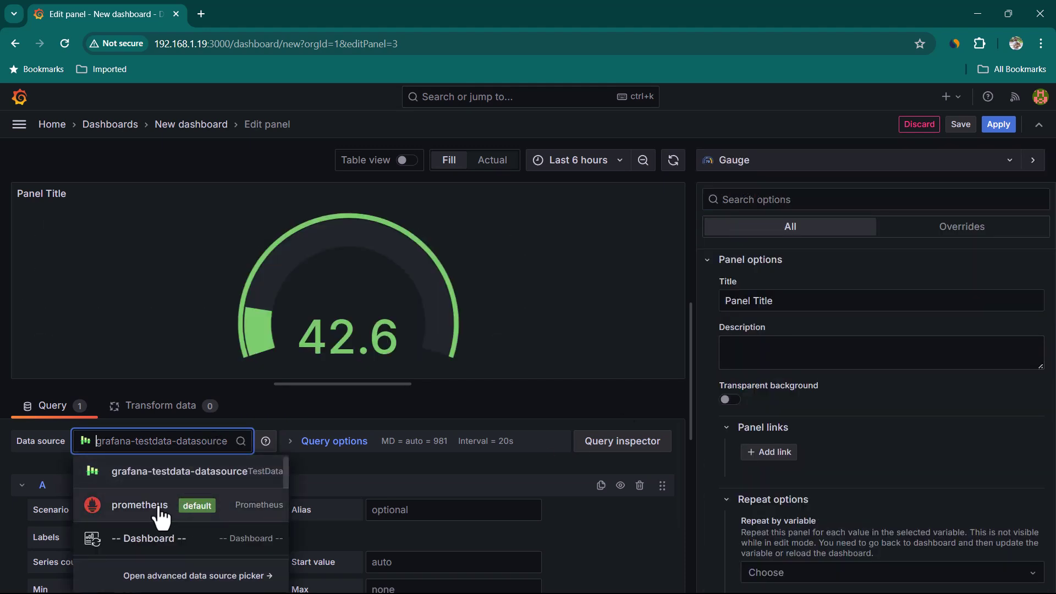
{"action": "left_click", "coordinate": [160, 506]}
{"action": "scroll", "coordinate": [283, 522], "scroll_direction": "down", "scroll_amount": 2}
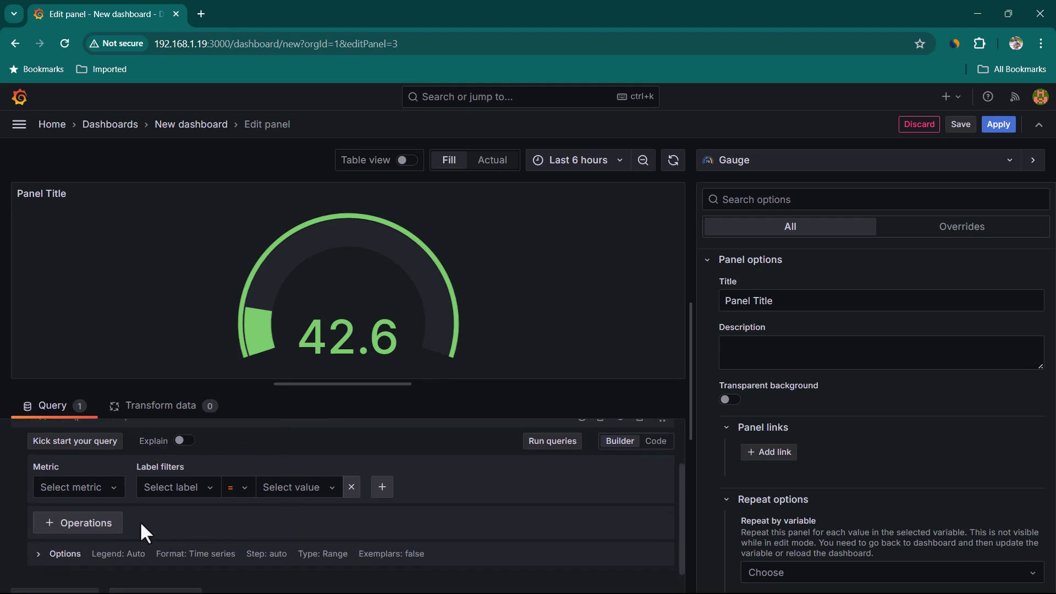
{"action": "left_click", "coordinate": [118, 492]}
{"action": "left_click", "coordinate": [160, 510]}
{"action": "type", "text": "scrape"}
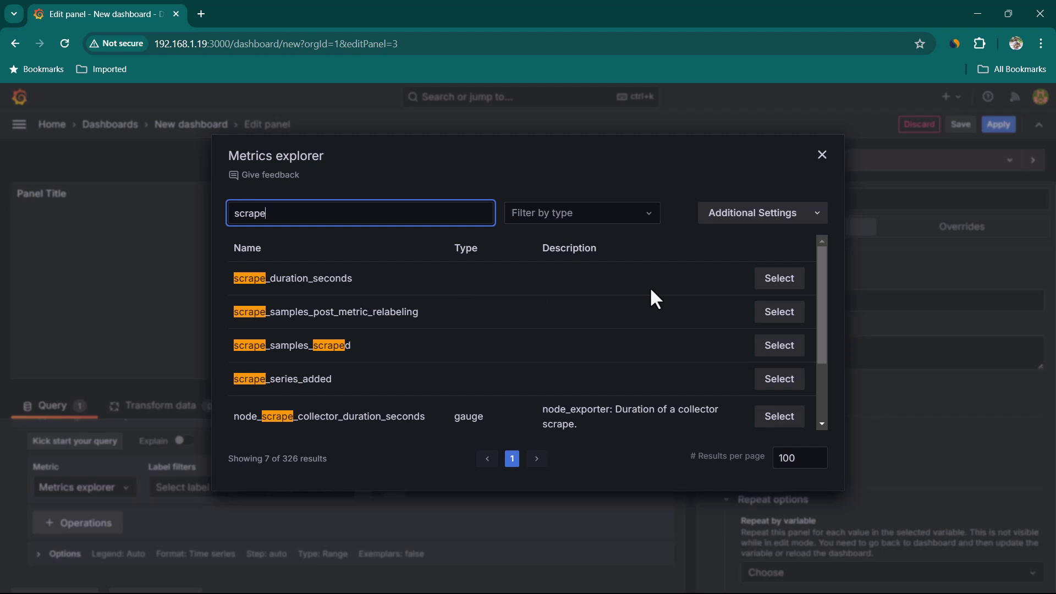
{"action": "left_click_drag", "start_coordinate": [233, 278], "coordinate": [352, 282]}
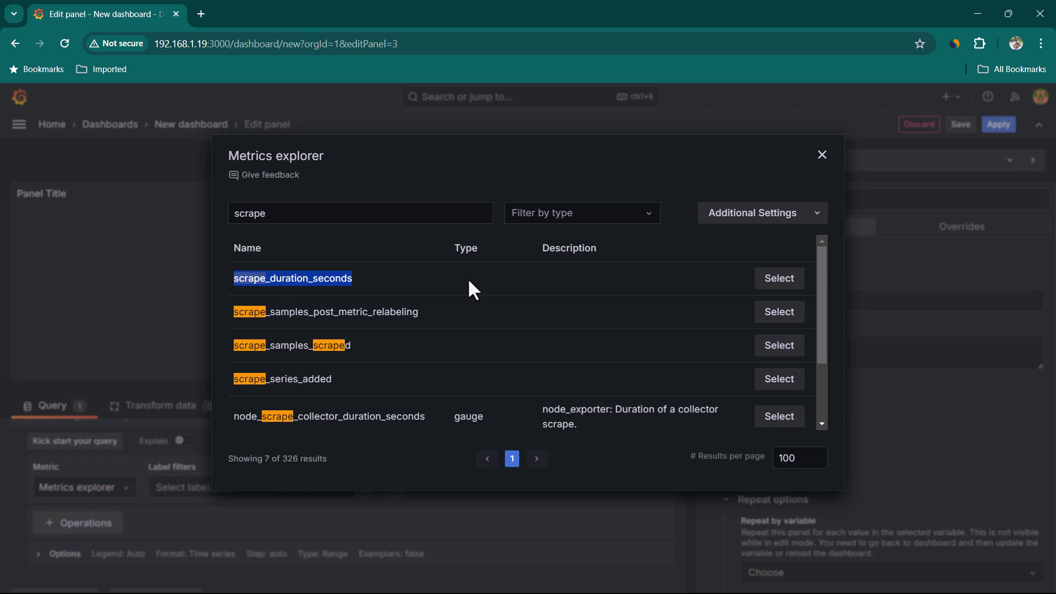
{"action": "left_click", "coordinate": [779, 279]}
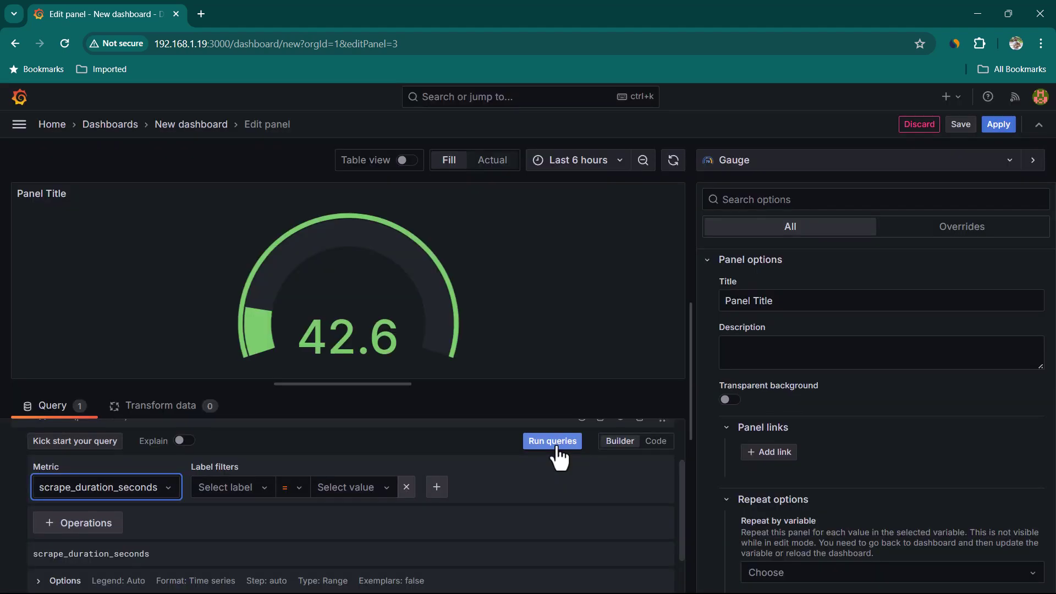
{"action": "left_click", "coordinate": [555, 446]}
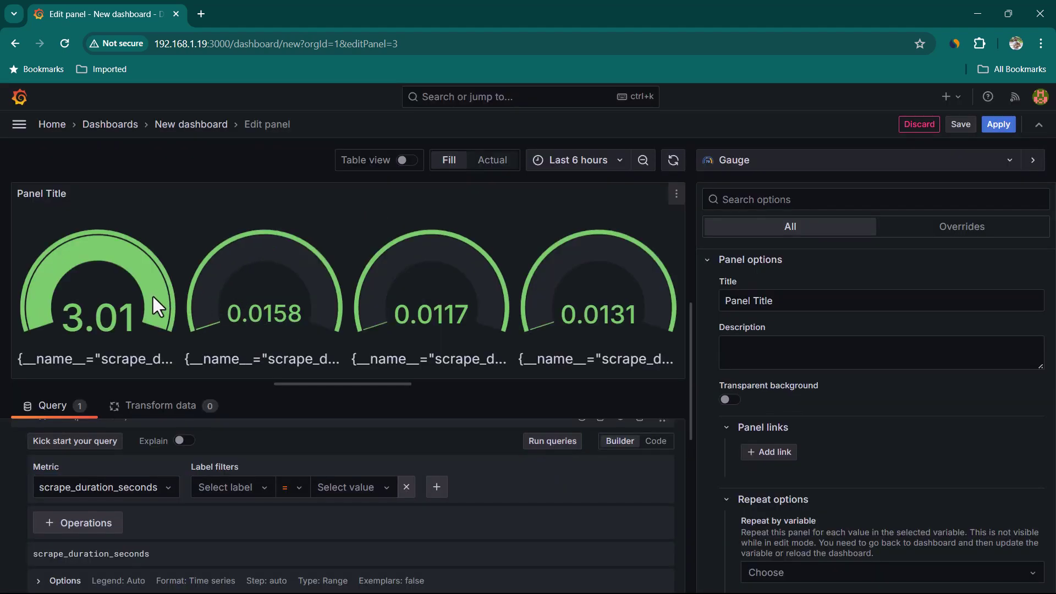
Give the query a custom legend of {{instance}} in its options
{"action": "scroll", "coordinate": [467, 527], "scroll_direction": "down", "scroll_amount": 2}
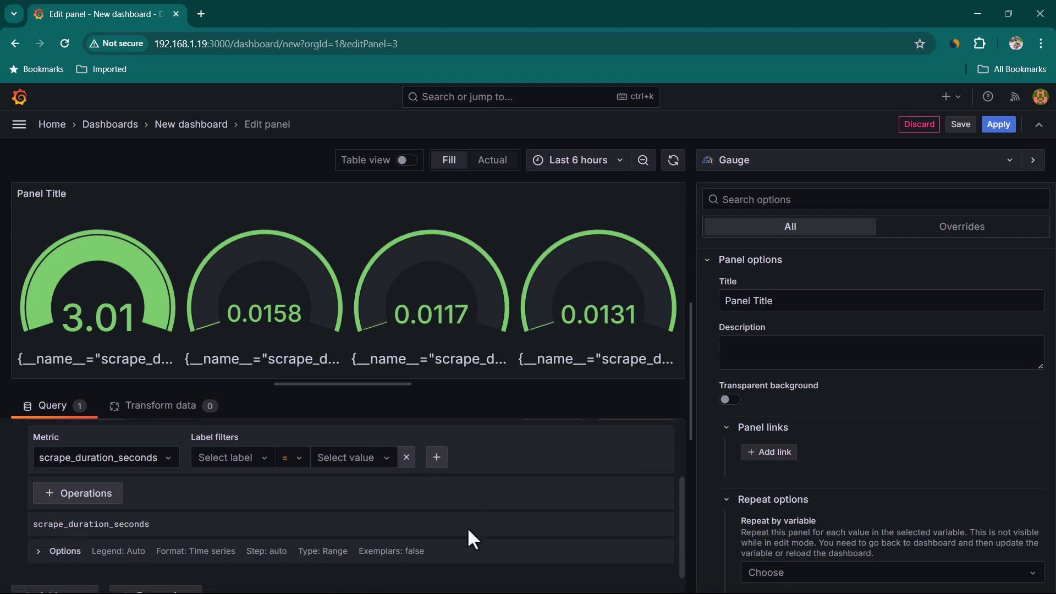
{"action": "left_click", "coordinate": [81, 532]}
{"action": "scroll", "coordinate": [164, 543], "scroll_direction": "down", "scroll_amount": 1}
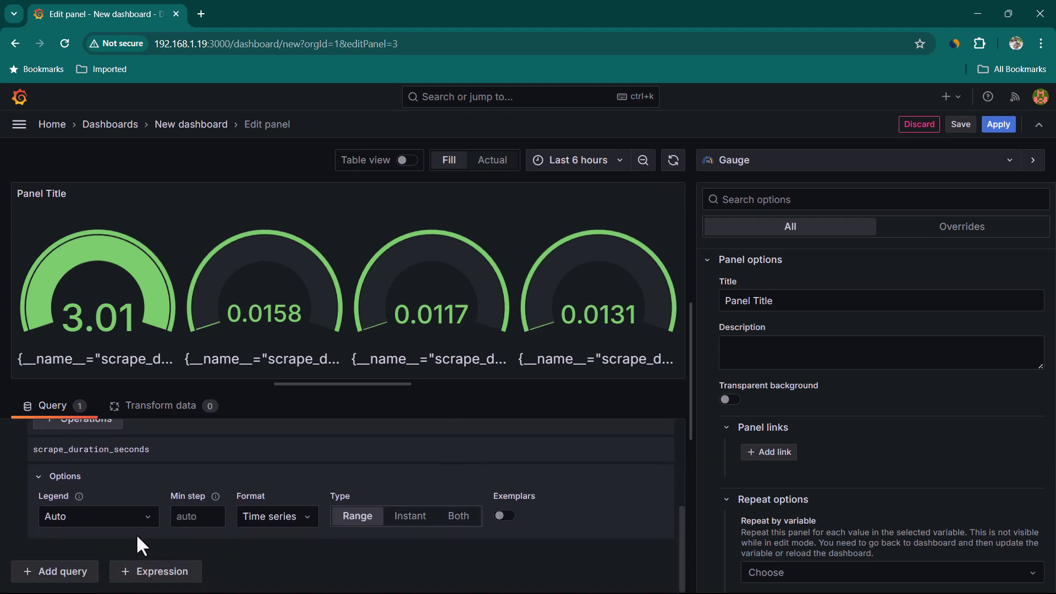
{"action": "left_click", "coordinate": [142, 518]}
{"action": "left_click", "coordinate": [88, 485]}
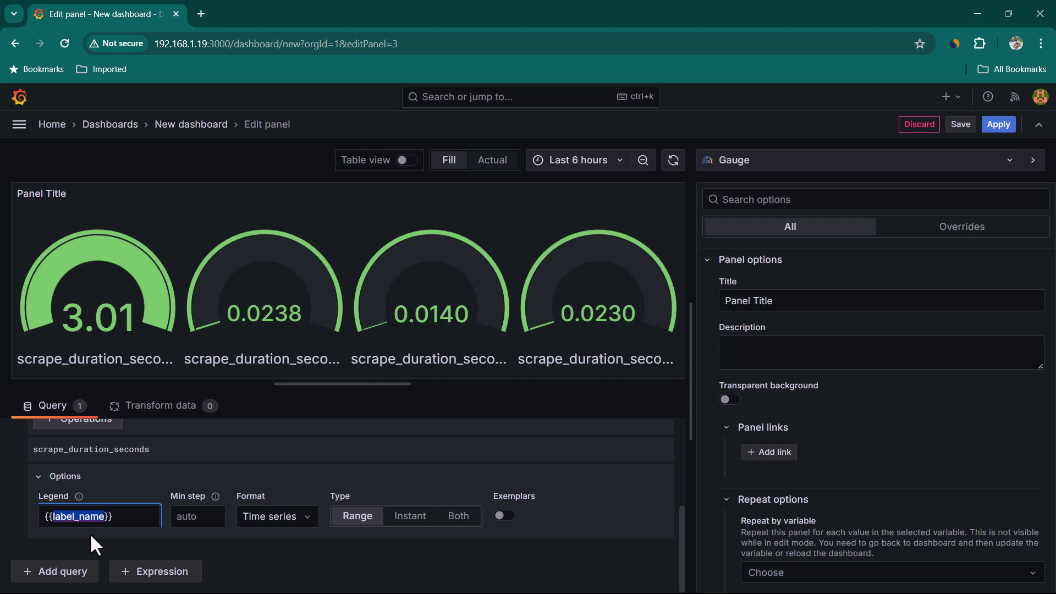
{"action": "type", "text": "instanc"}
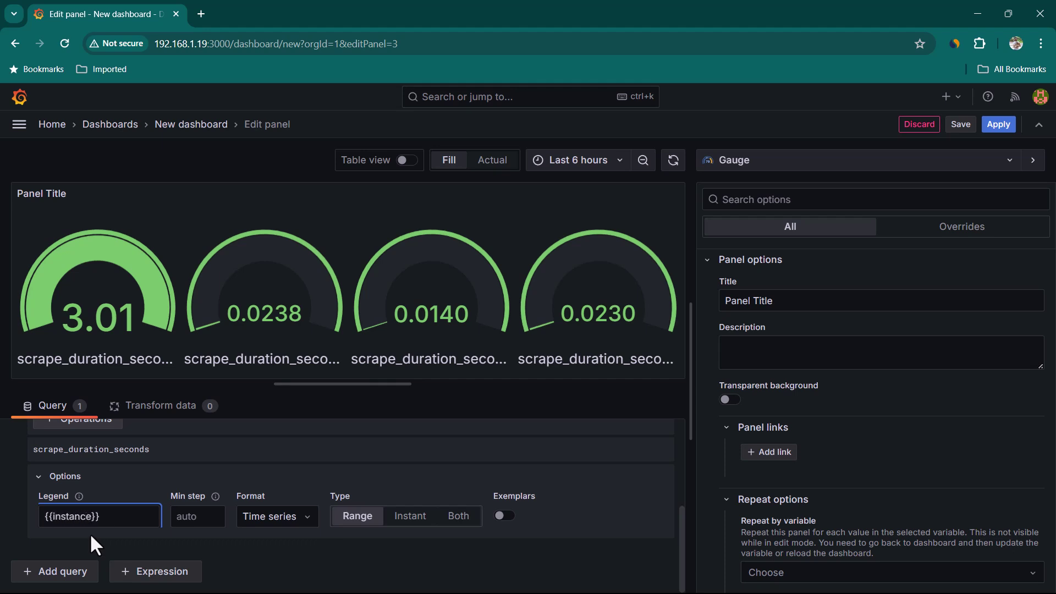
{"action": "left_click", "coordinate": [90, 533]}
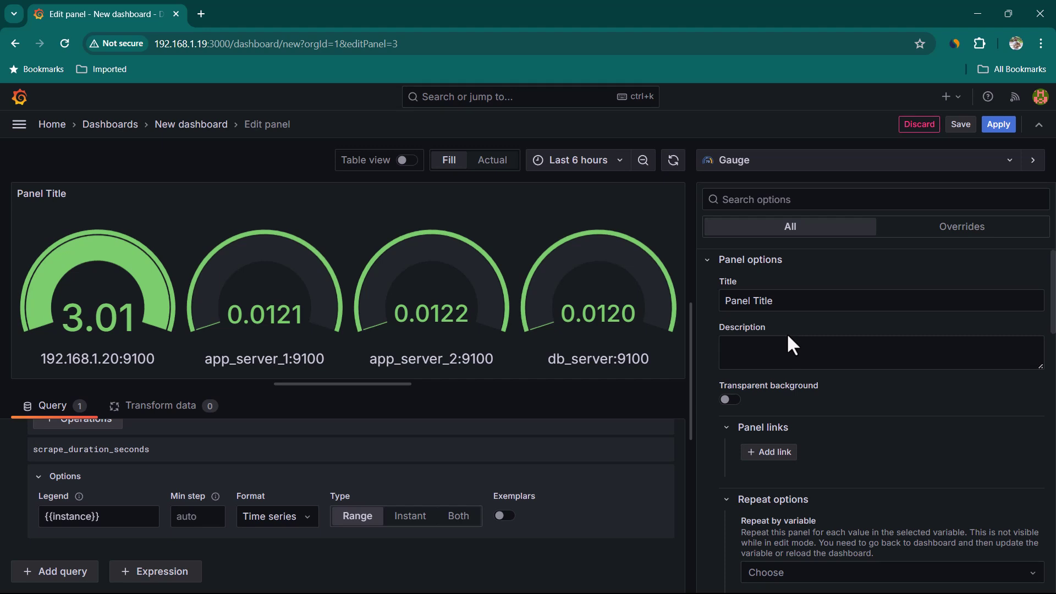
Set the existing threshold above Base to 1 and colour it dark yellow
{"action": "scroll", "coordinate": [786, 332], "scroll_direction": "down", "scroll_amount": 5}
{"action": "scroll", "coordinate": [821, 341], "scroll_direction": "down", "scroll_amount": 15}
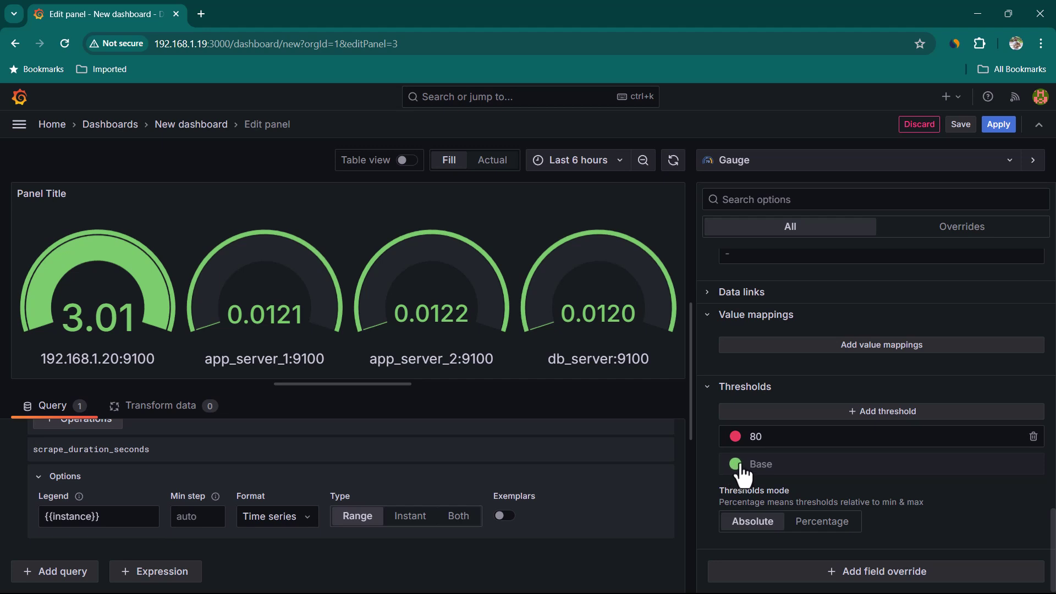
{"action": "double_click", "coordinate": [742, 436]}
{"action": "type", "text": "1"}
{"action": "left_click", "coordinate": [735, 436]}
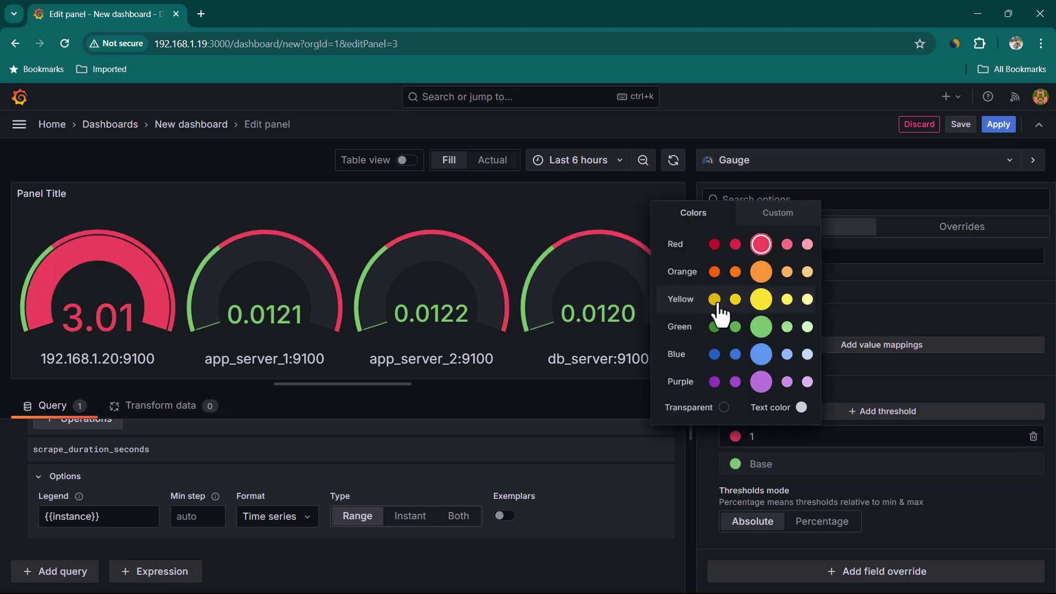
{"action": "left_click", "coordinate": [717, 304]}
Add another threshold at 2 and colour it dark red
{"action": "left_click", "coordinate": [853, 412]}
{"action": "key", "text": "BackSpace"}
{"action": "key", "text": "BackSpace"}
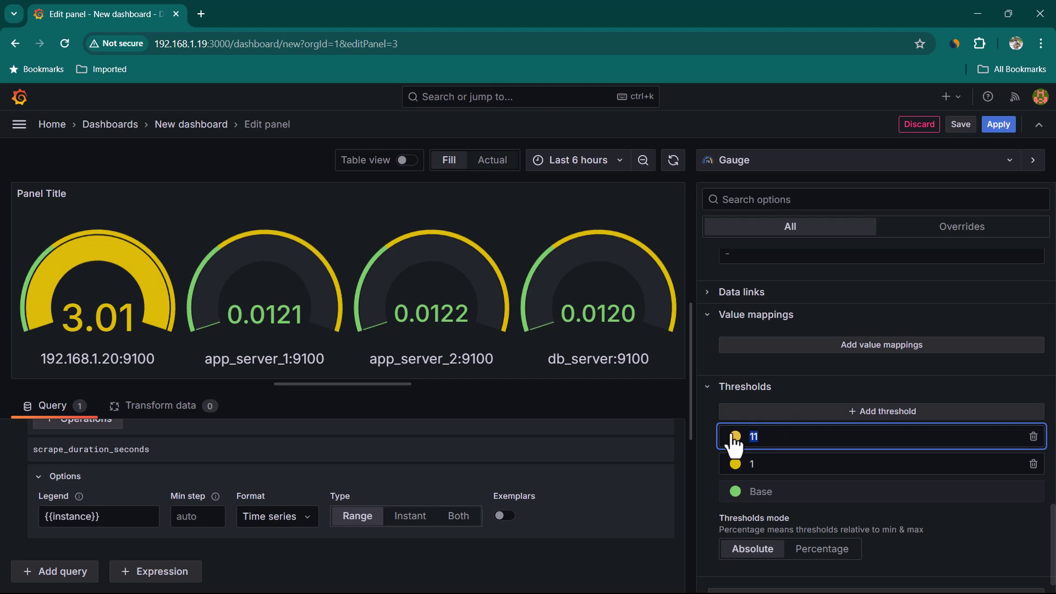
{"action": "type", "text": "2"}
{"action": "left_click", "coordinate": [735, 436]}
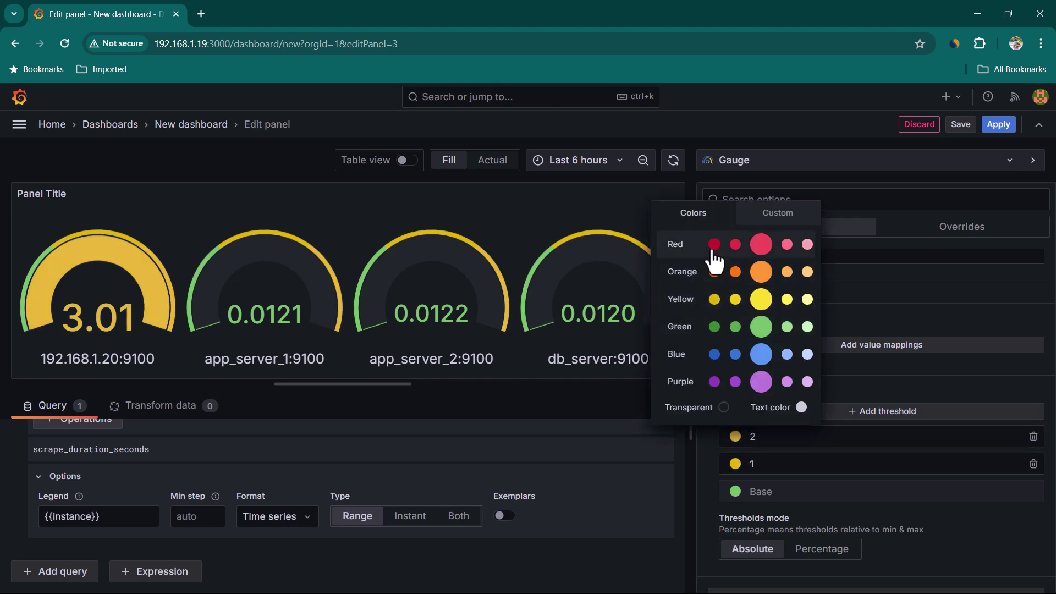
{"action": "left_click", "coordinate": [714, 244]}
Compare the values and threshold colours shown on the four server gauges
{"action": "double_click", "coordinate": [614, 321]}
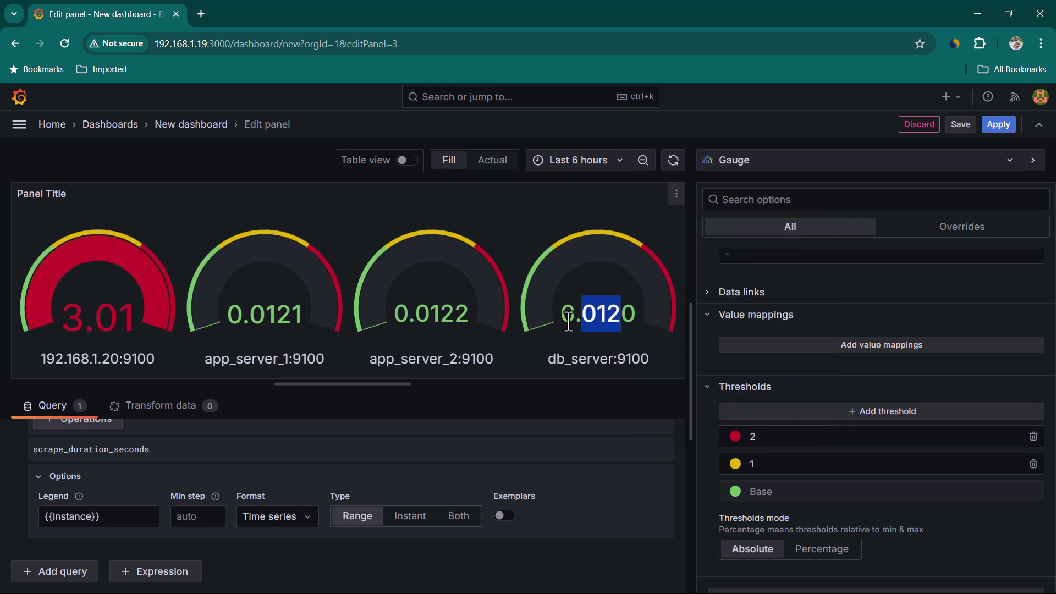
{"action": "left_click", "coordinate": [436, 318]}
{"action": "double_click", "coordinate": [436, 317]}
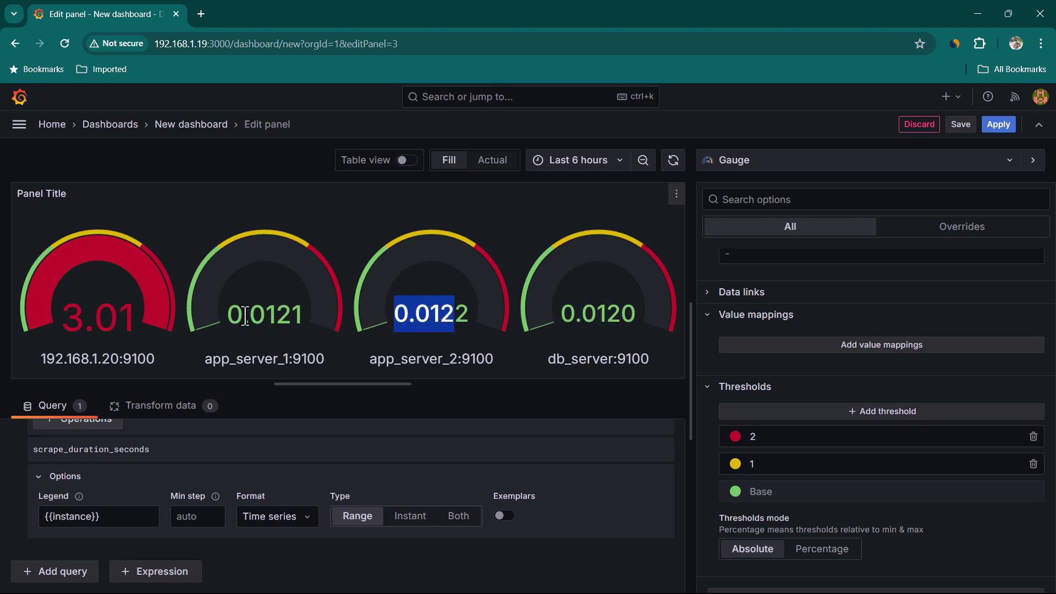
{"action": "left_click_drag", "start_coordinate": [266, 316], "coordinate": [212, 317]}
{"action": "left_click", "coordinate": [288, 318]}
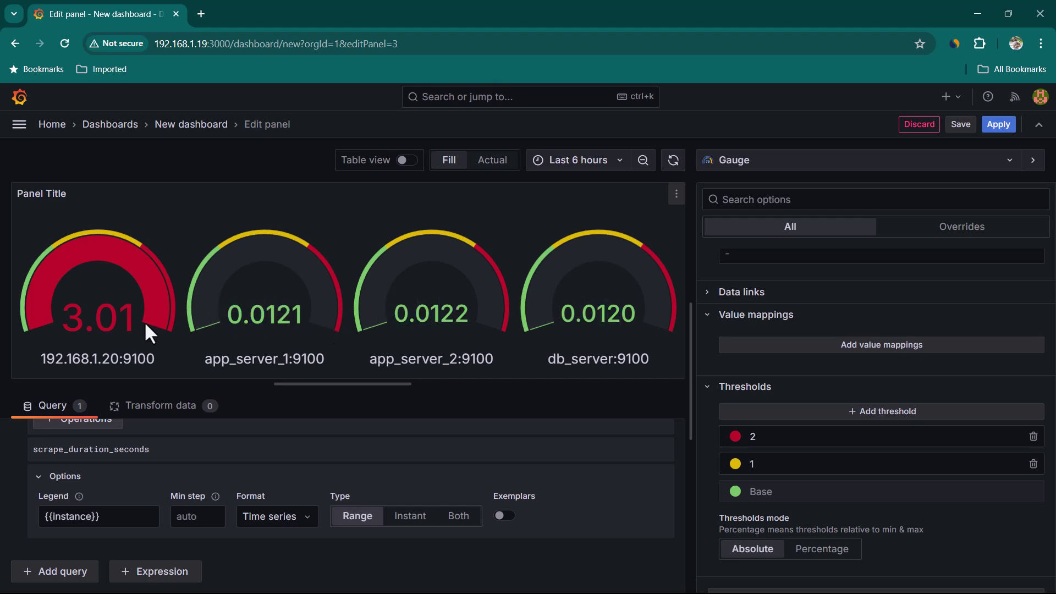
{"action": "double_click", "coordinate": [137, 322]}
{"action": "left_click_drag", "start_coordinate": [59, 322], "coordinate": [137, 319]}
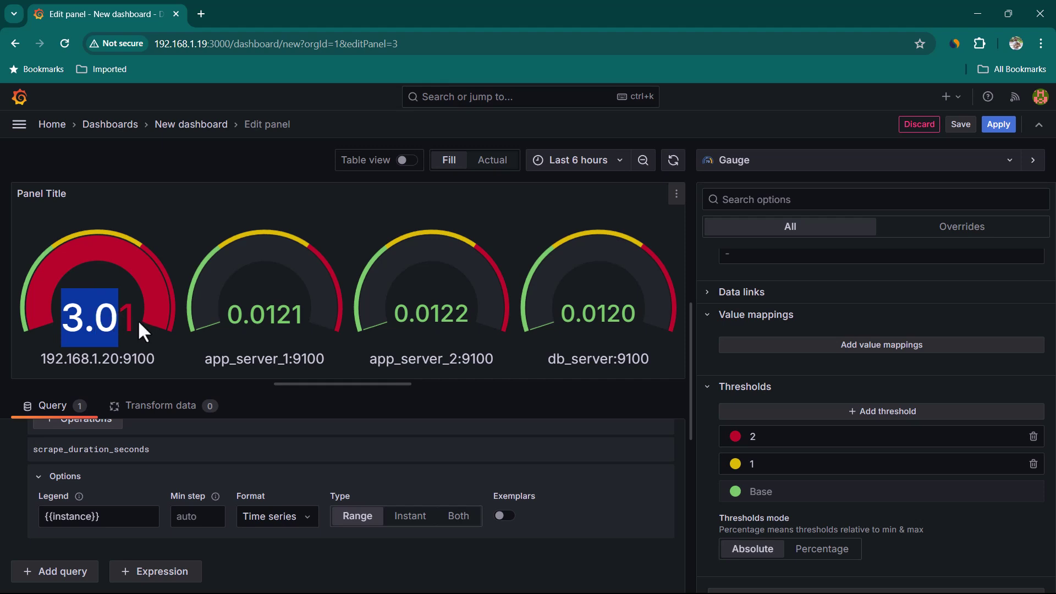
{"action": "left_click", "coordinate": [133, 322]}
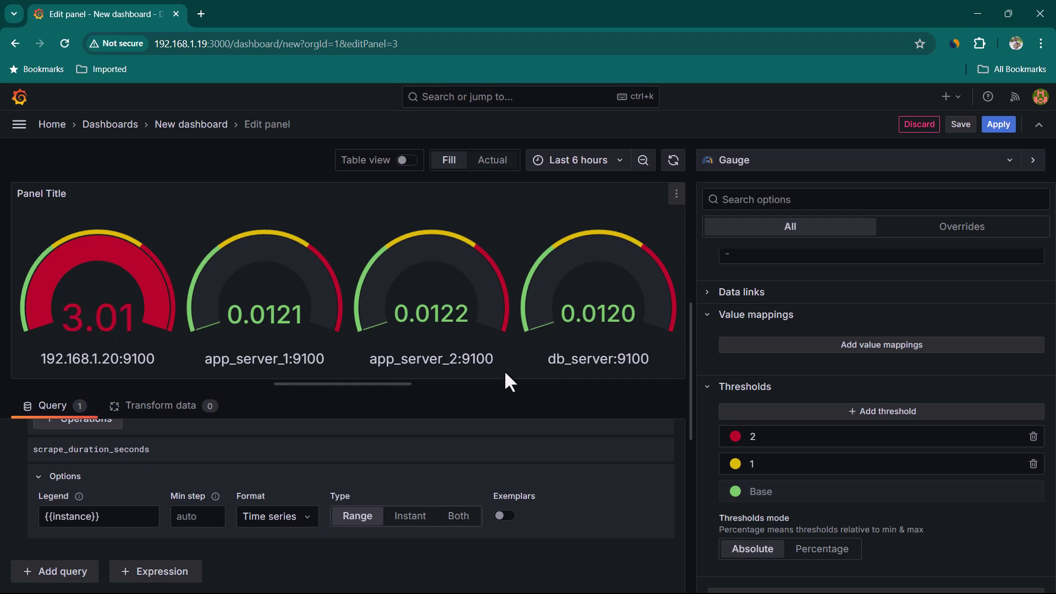
{"action": "left_click_drag", "start_coordinate": [60, 322], "coordinate": [135, 321]}
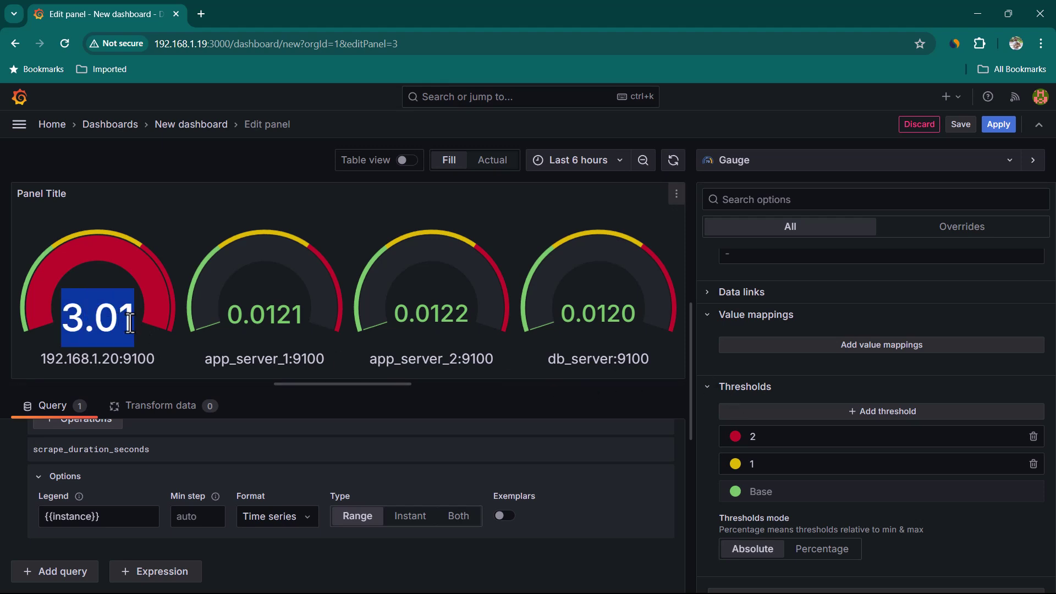
{"action": "left_click_drag", "start_coordinate": [228, 317], "coordinate": [288, 319]}
{"action": "left_click", "coordinate": [288, 319]}
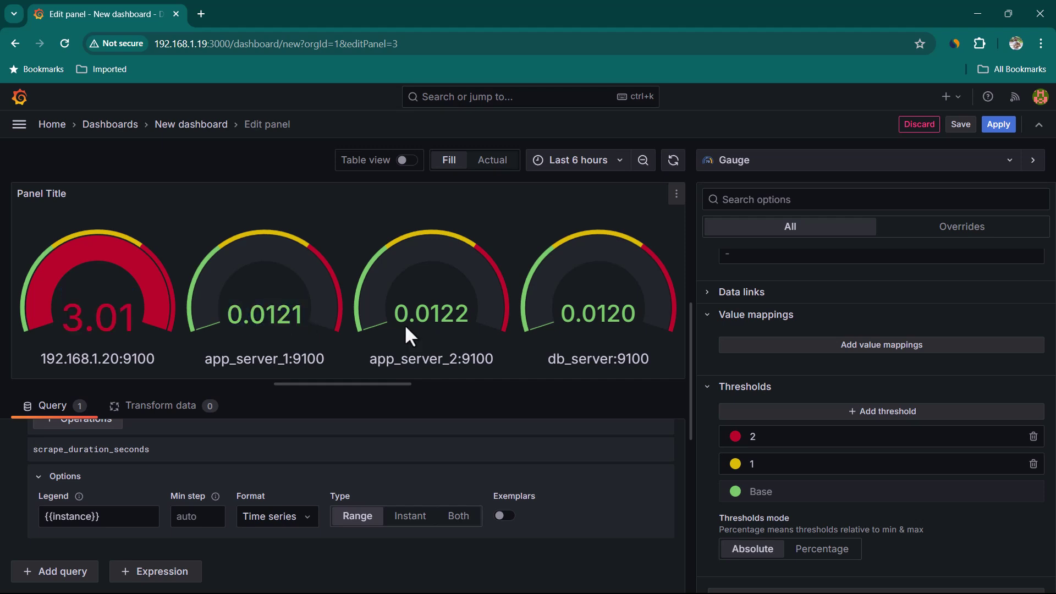
Open the value mappings editor and remove the empty exact-value row
{"action": "scroll", "coordinate": [875, 503], "scroll_direction": "up", "scroll_amount": 2}
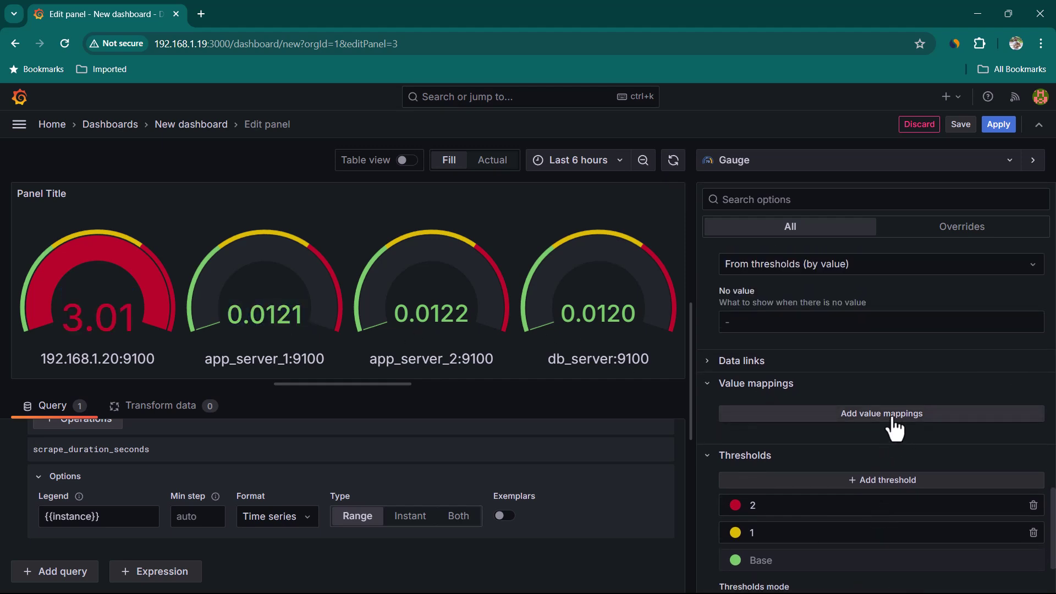
{"action": "left_click", "coordinate": [892, 418]}
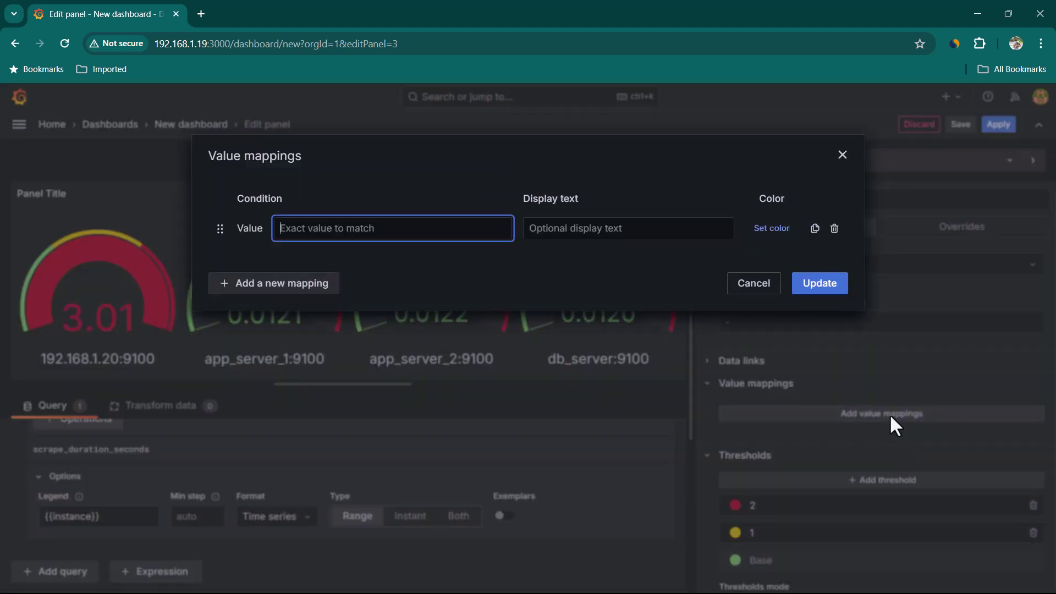
{"action": "left_click", "coordinate": [834, 231]}
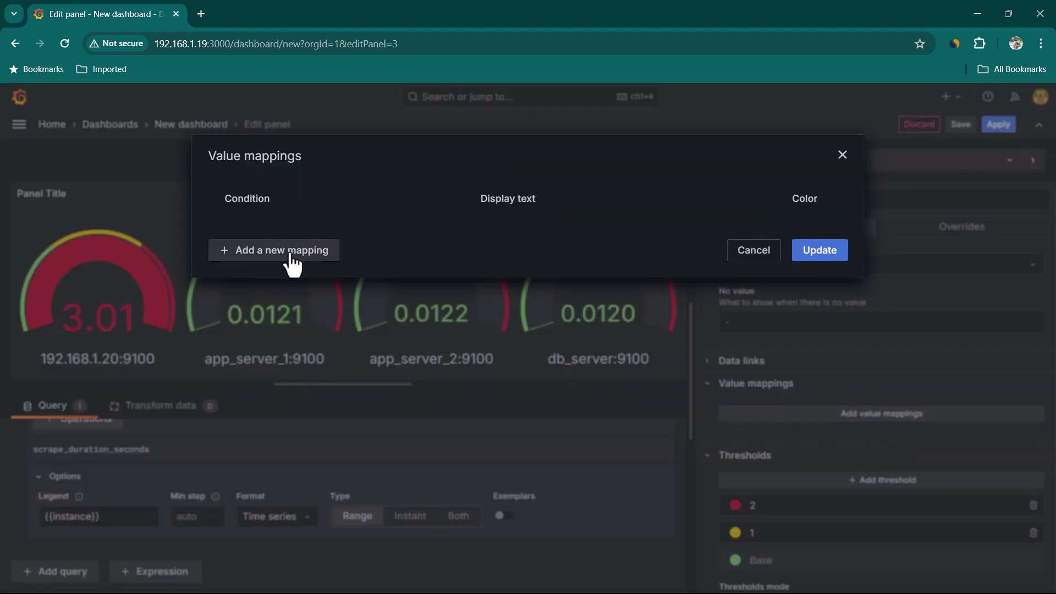
Add a Range value mapping from 0 to 1 with the display text "good"
{"action": "left_click", "coordinate": [296, 254]}
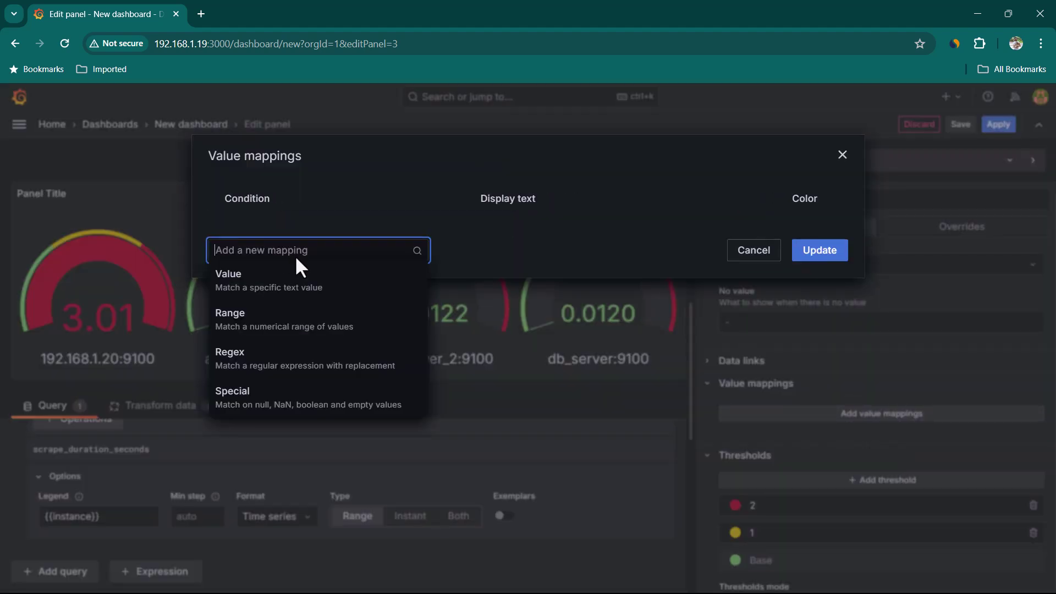
{"action": "left_click", "coordinate": [283, 329]}
{"action": "left_click", "coordinate": [354, 231]}
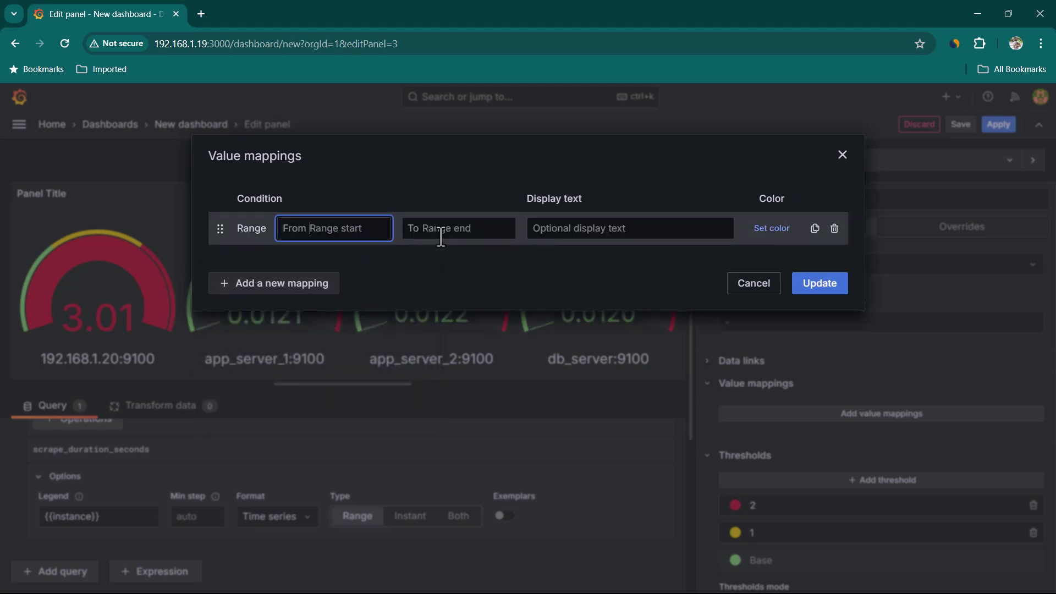
{"action": "type", "text": "0"}
{"action": "left_click", "coordinate": [466, 231]}
{"action": "type", "text": "1"}
{"action": "left_click", "coordinate": [585, 238]}
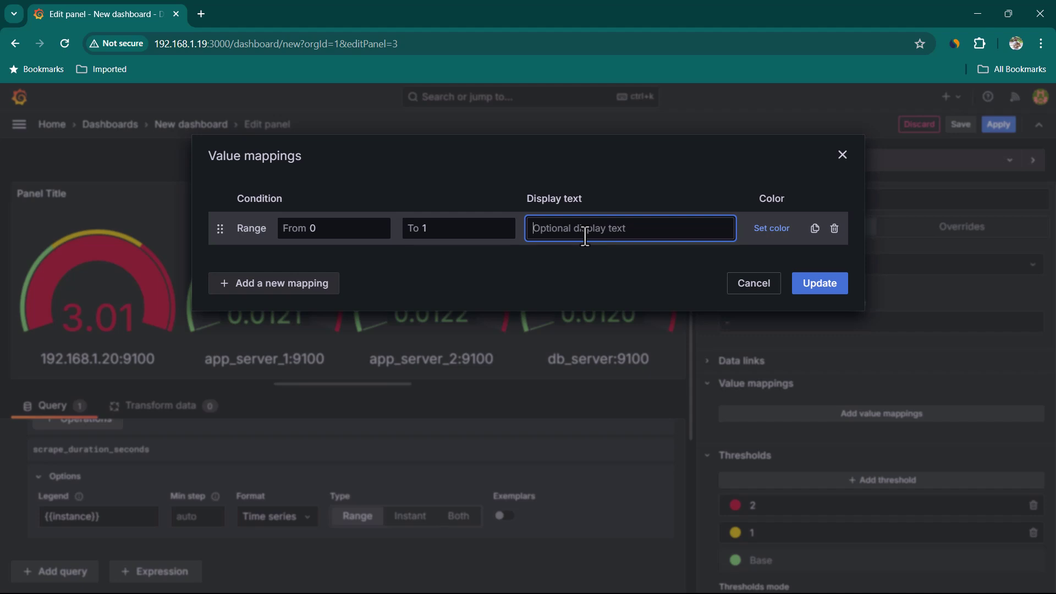
{"action": "type", "text": "good"}
Add a second Range value mapping from 1 to 2 with the display text "slow"
{"action": "left_click", "coordinate": [274, 283]}
{"action": "left_click", "coordinate": [283, 328]}
{"action": "left_click", "coordinate": [341, 262]}
{"action": "type", "text": "1"}
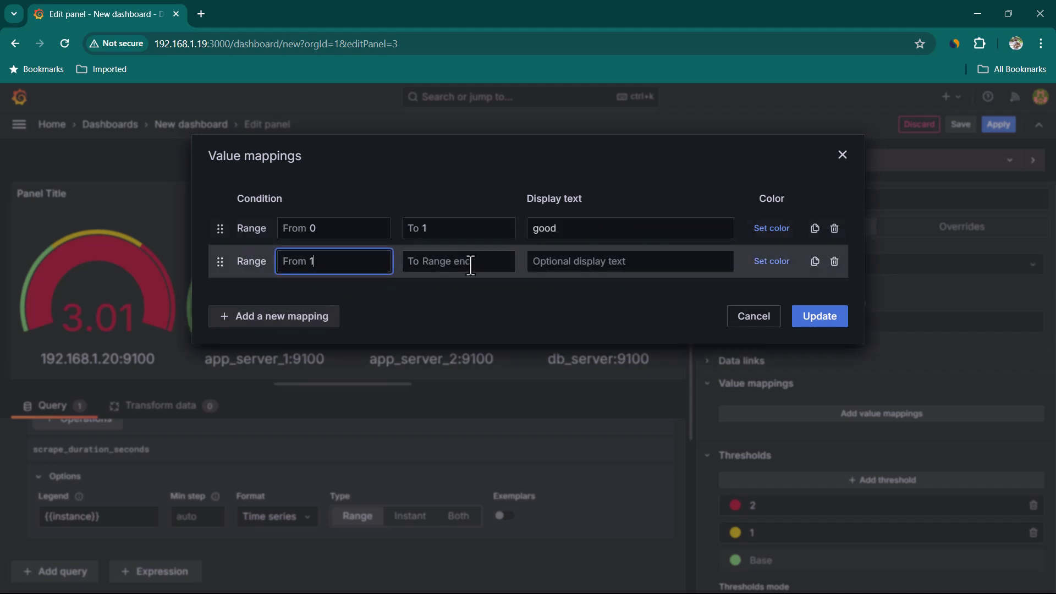
{"action": "left_click", "coordinate": [470, 264]}
{"action": "type", "text": "2"}
{"action": "left_click", "coordinate": [583, 262]}
{"action": "type", "text": "sl"}
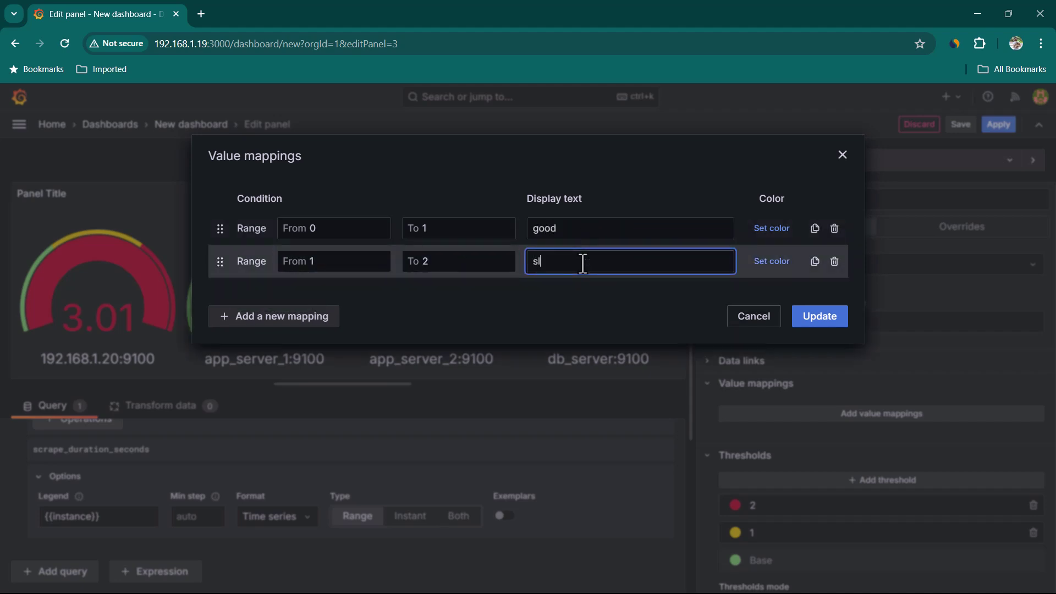
{"action": "type", "text": "ow"}
{"action": "left_click", "coordinate": [435, 266]}
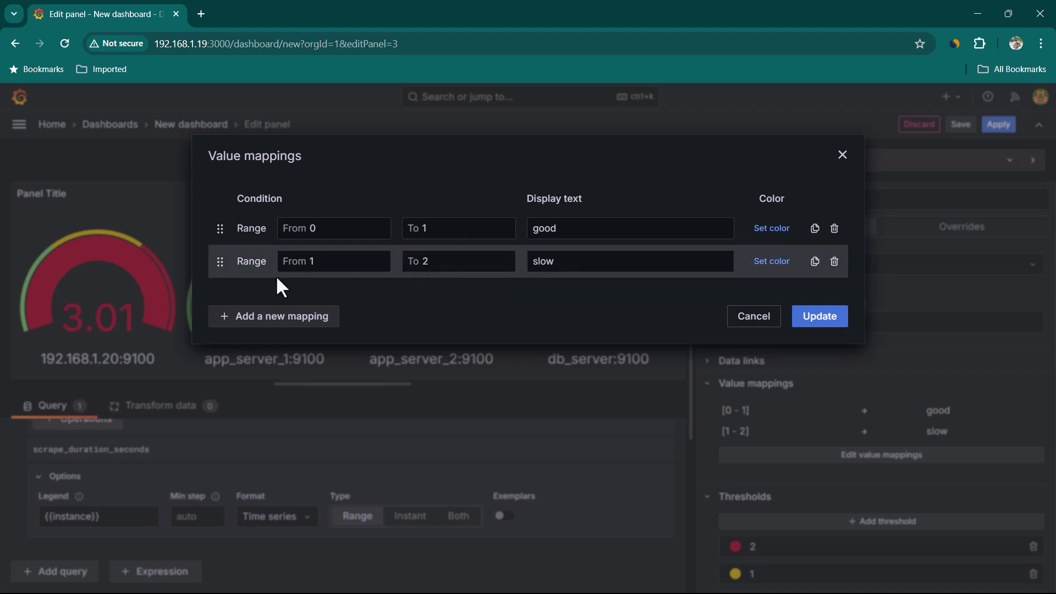
Add a third Range value mapping from 2 to 4 with the display text "extremelyslow" and update the panel's mappings
{"action": "left_click", "coordinate": [285, 321]}
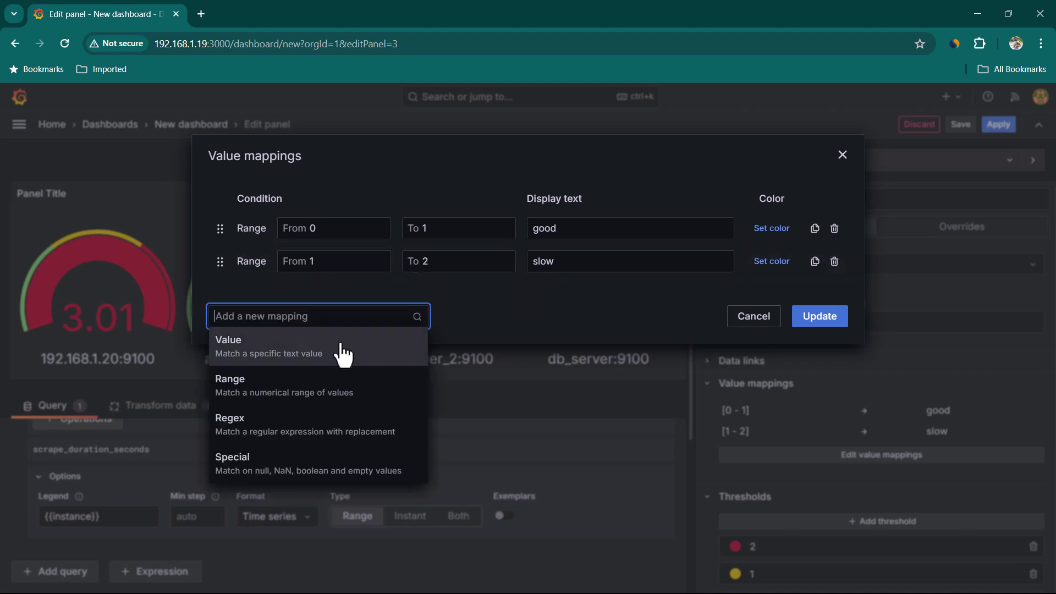
{"action": "left_click", "coordinate": [302, 401]}
{"action": "type", "text": "2"}
{"action": "left_click", "coordinate": [453, 300]}
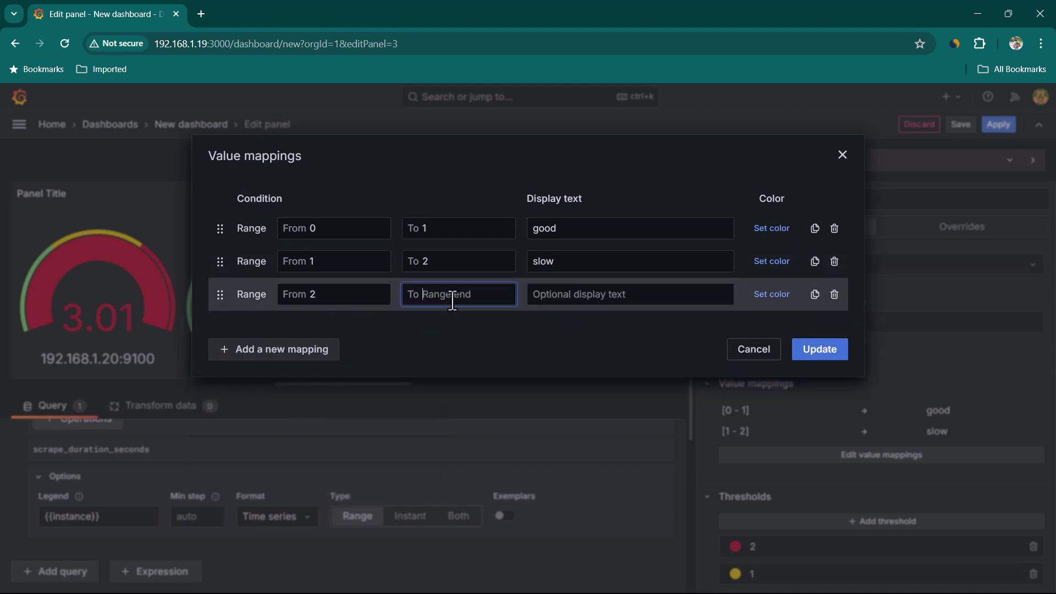
{"action": "type", "text": "4"}
{"action": "left_click", "coordinate": [568, 302]}
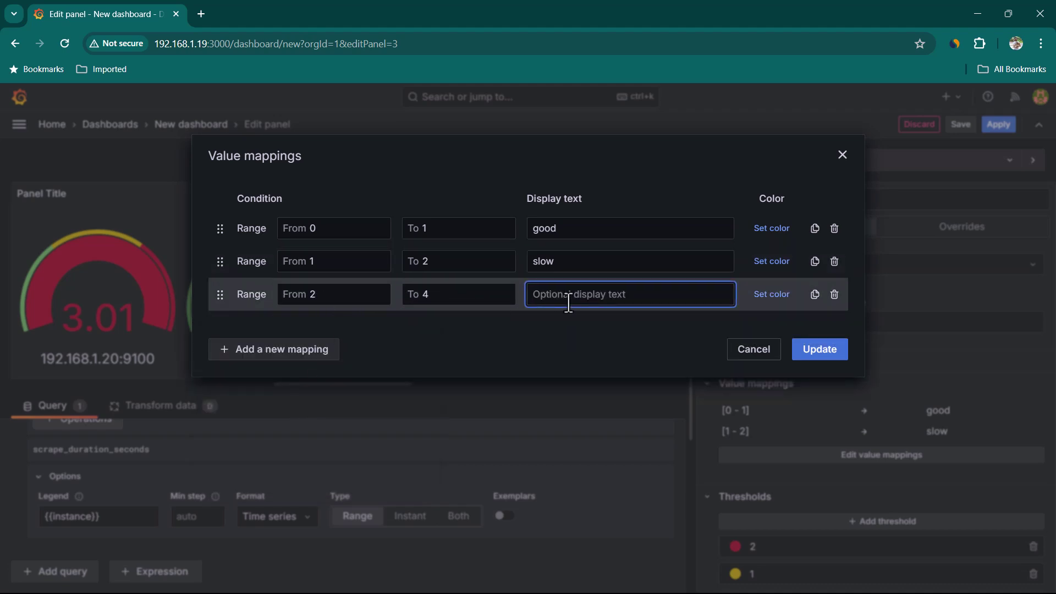
{"action": "type", "text": "extremely_slow"}
{"action": "key", "text": "Left"}
{"action": "key", "text": "Left"}
{"action": "key", "text": "Left"}
{"action": "key", "text": "Left"}
{"action": "key", "text": "BackSpace"}
{"action": "left_click", "coordinate": [839, 350]}
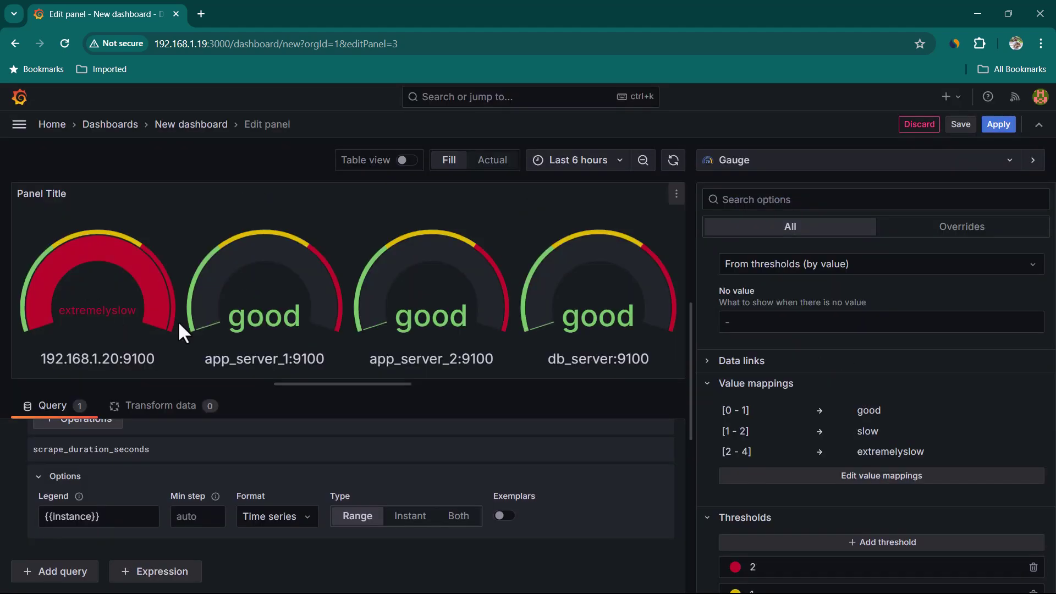
Examine the mapped texts on the four server gauges and review the panel's thresholds and standard options
{"action": "double_click", "coordinate": [233, 322]}
{"action": "left_click_drag", "start_coordinate": [414, 316], "coordinate": [430, 317]}
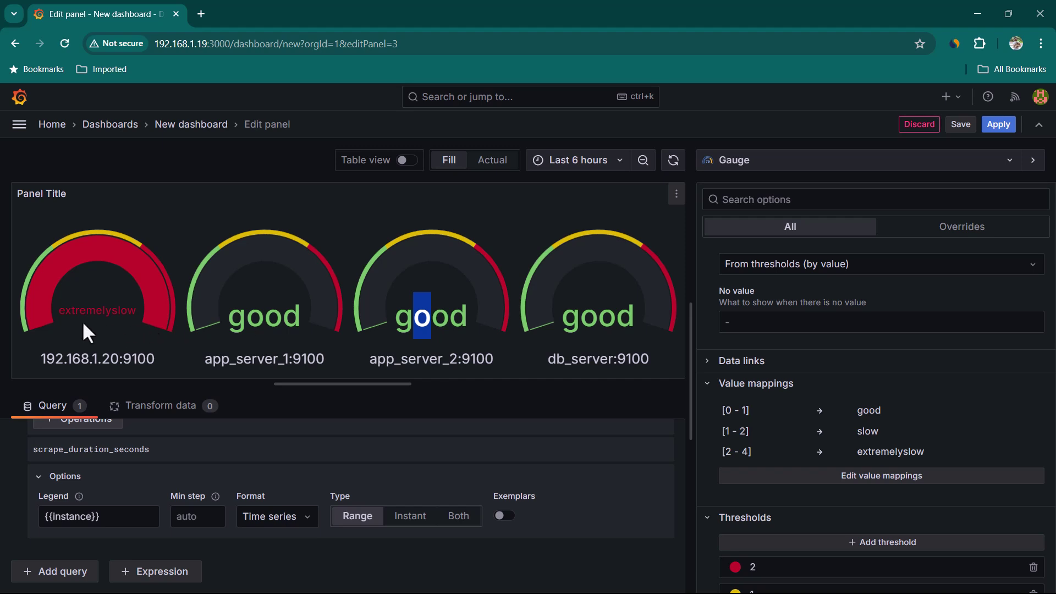
{"action": "left_click", "coordinate": [82, 321]}
{"action": "scroll", "coordinate": [875, 528], "scroll_direction": "down", "scroll_amount": 2}
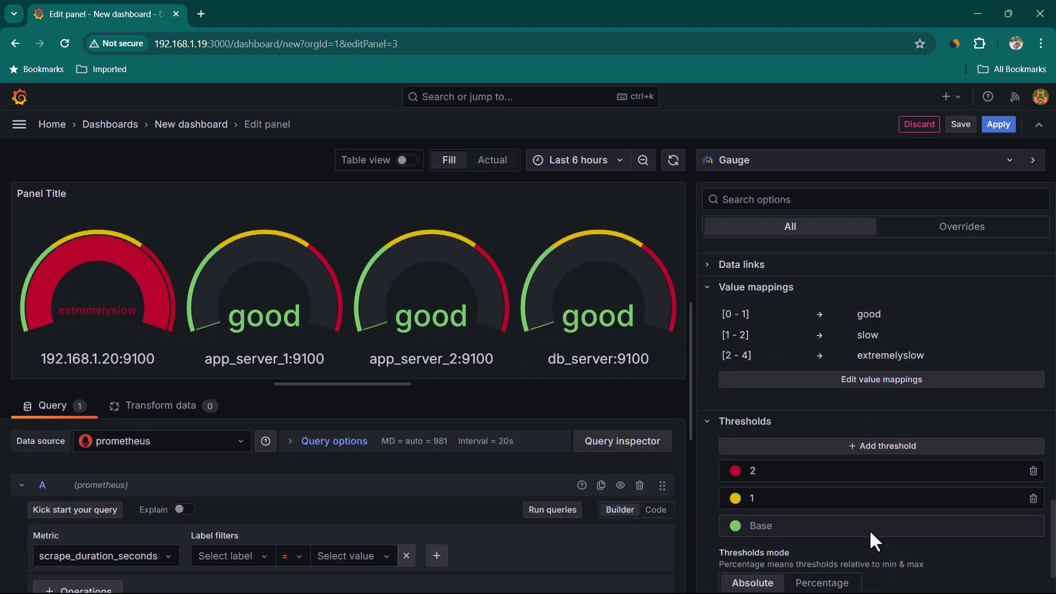
{"action": "scroll", "coordinate": [913, 453], "scroll_direction": "up", "scroll_amount": 4}
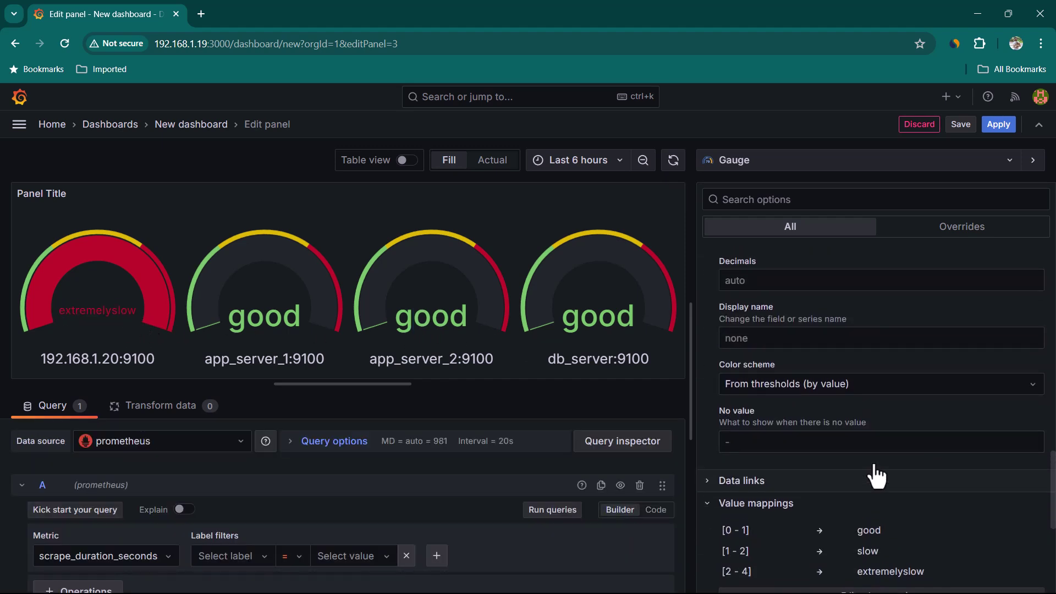
{"action": "scroll", "coordinate": [874, 472], "scroll_direction": "up", "scroll_amount": 5}
{"action": "scroll", "coordinate": [843, 436], "scroll_direction": "down", "scroll_amount": 1}
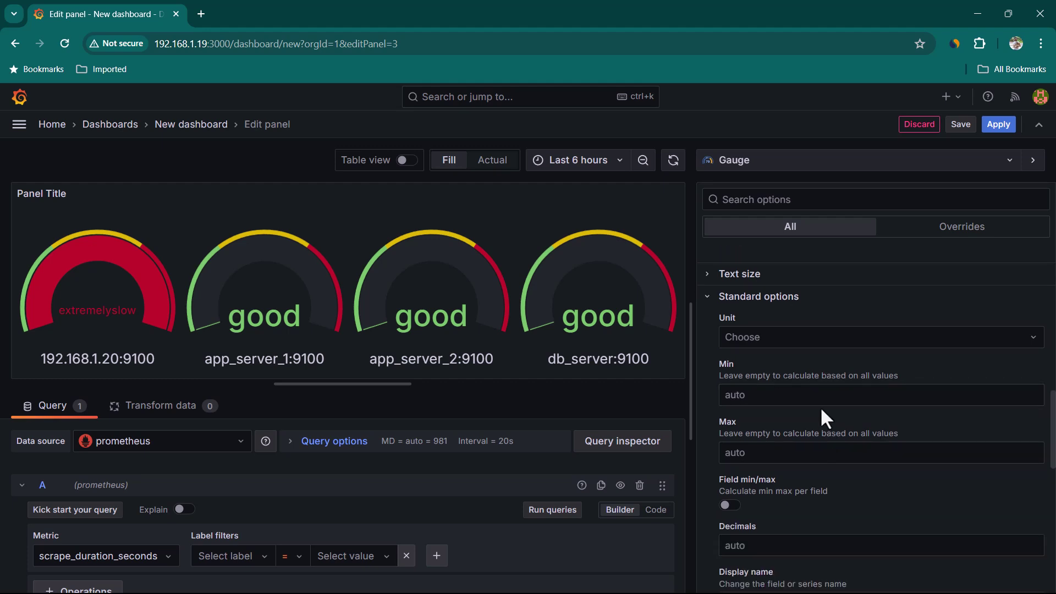
{"action": "scroll", "coordinate": [821, 410], "scroll_direction": "down", "scroll_amount": 2}
{"action": "scroll", "coordinate": [809, 418], "scroll_direction": "up", "scroll_amount": 2}
Try limiting the gauge scale to a minimum of 0 and a maximum of 4, and clear both limits
{"action": "left_click", "coordinate": [751, 395]}
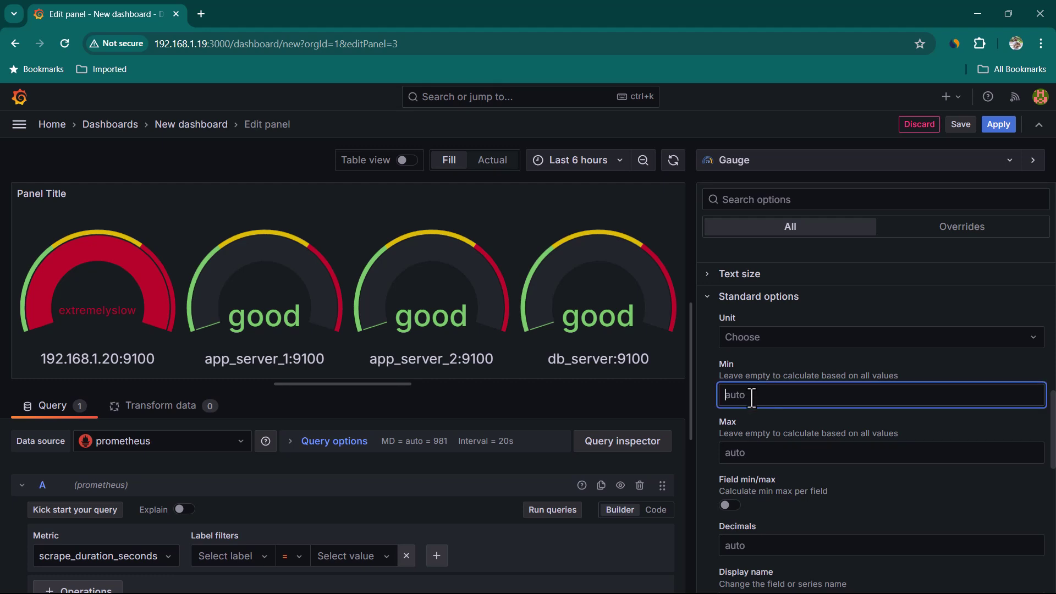
{"action": "type", "text": "0"}
{"action": "left_click", "coordinate": [765, 455]}
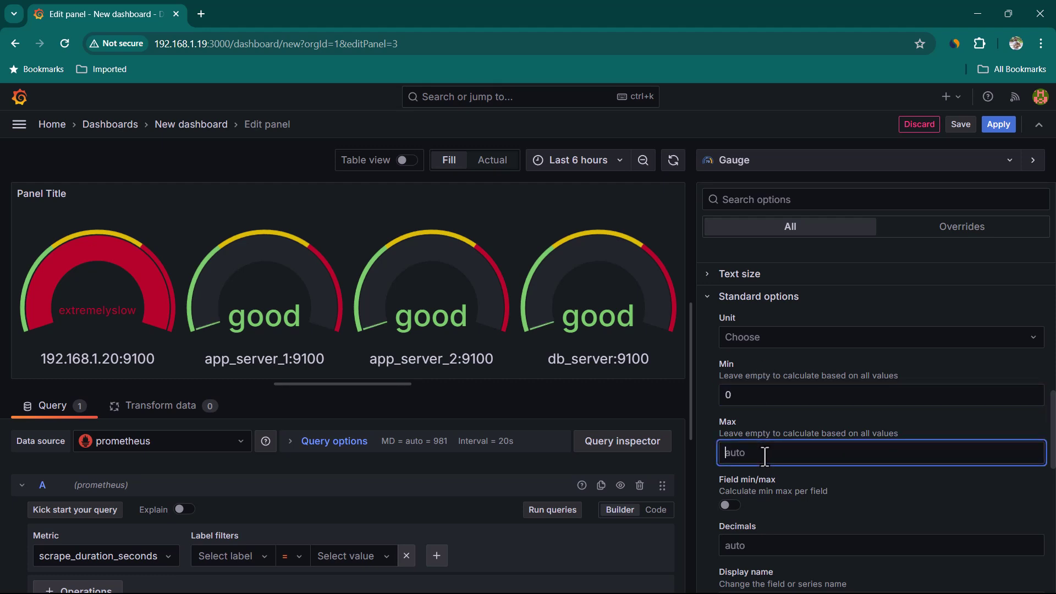
{"action": "type", "text": "4"}
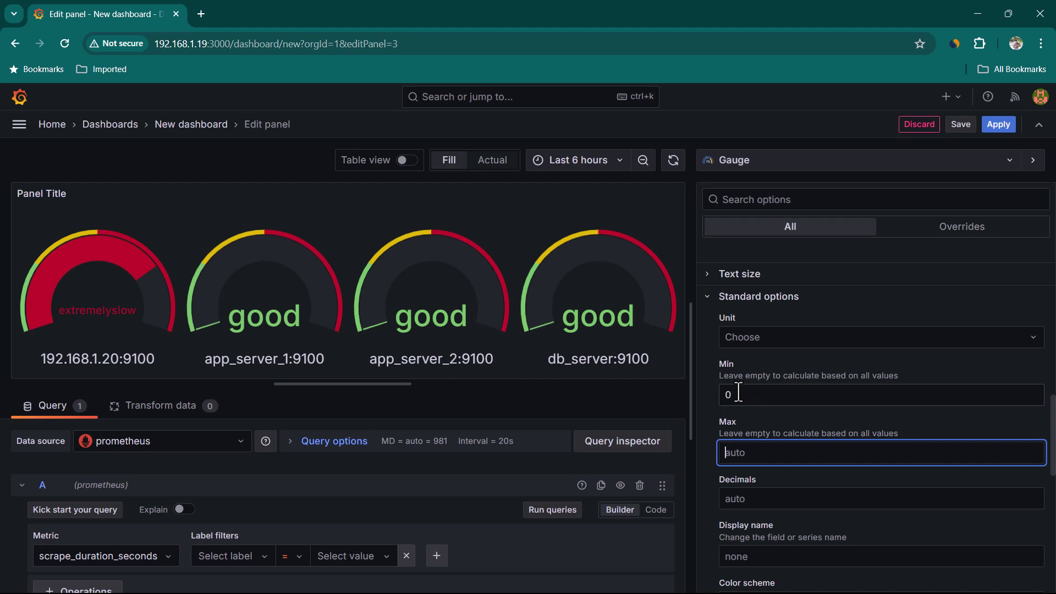
{"action": "left_click_drag", "start_coordinate": [733, 390], "coordinate": [717, 389]}
{"action": "left_click", "coordinate": [710, 395]}
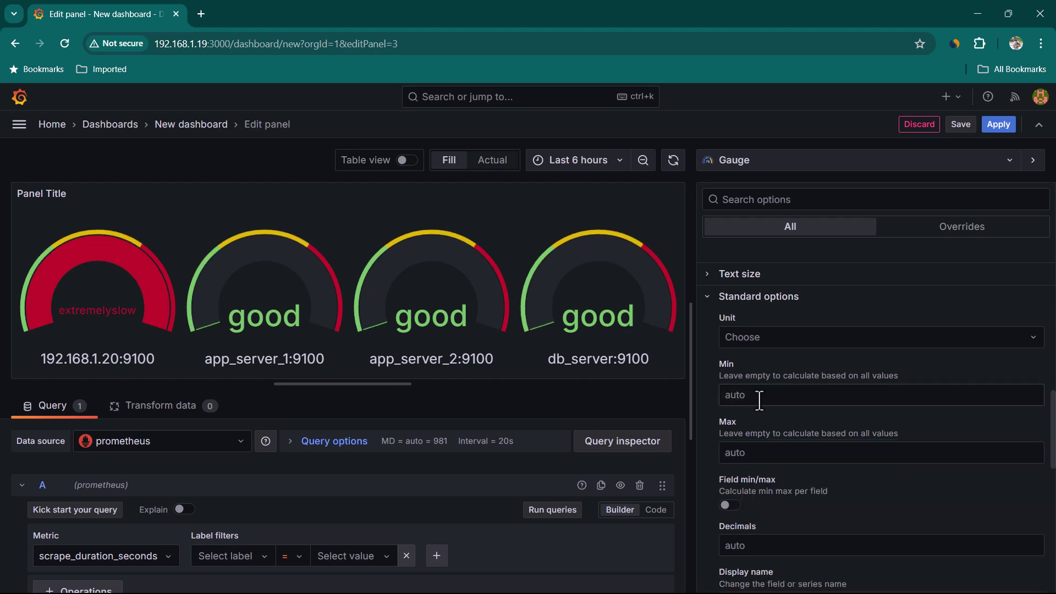
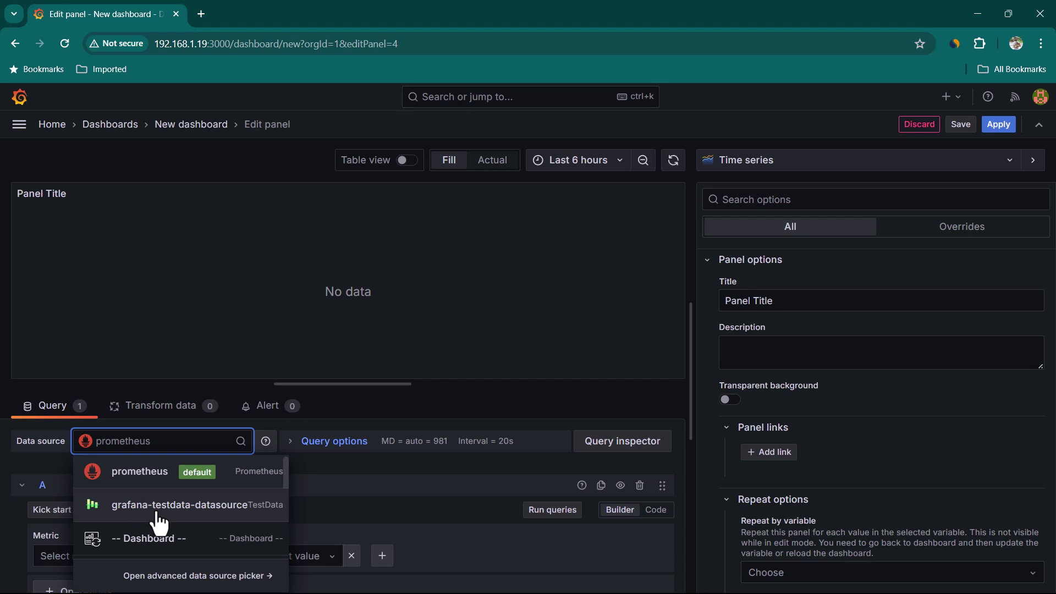
Set the new panel's query to grafana-testdata-datasource with the CSV Content scenario and enter the header COUNTRY,TEMPRATURE
{"action": "left_click", "coordinate": [270, 517]}
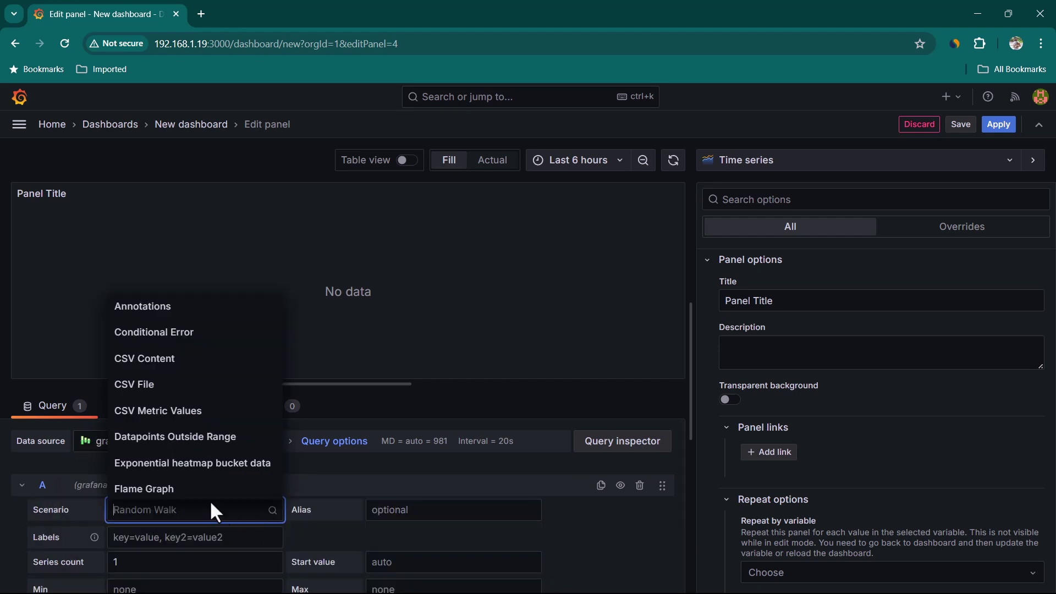
{"action": "left_click", "coordinate": [187, 363]}
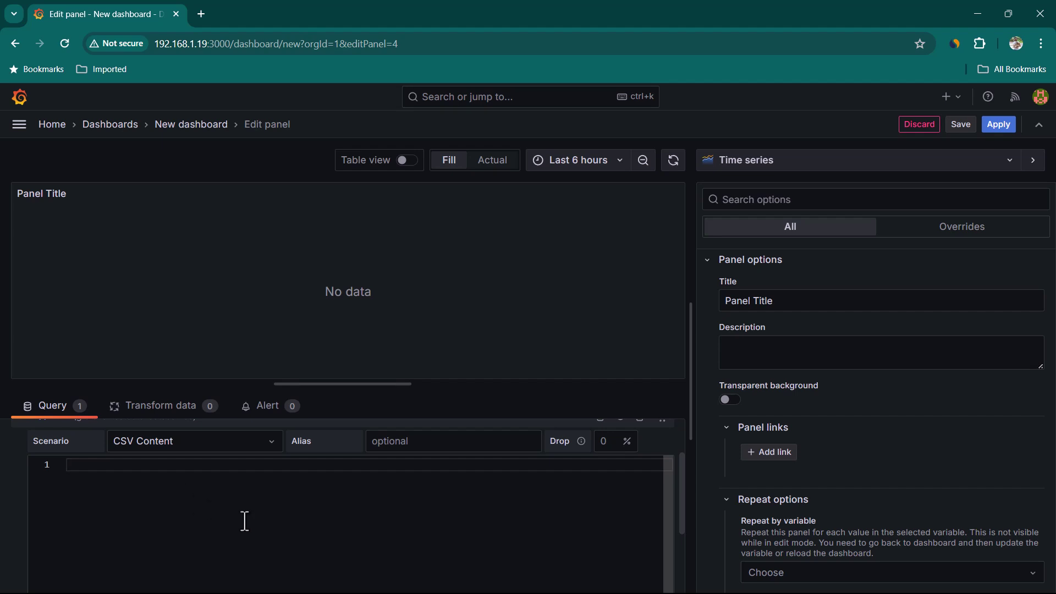
{"action": "type", "text": "couNTRY,TEMPRATURE"}
{"action": "key", "text": "Return"}
Enter the CSV data rows INDIA,42, PAKISTAN,45 and CANADA,10 below the header
{"action": "type", "text": "INDIA,"}
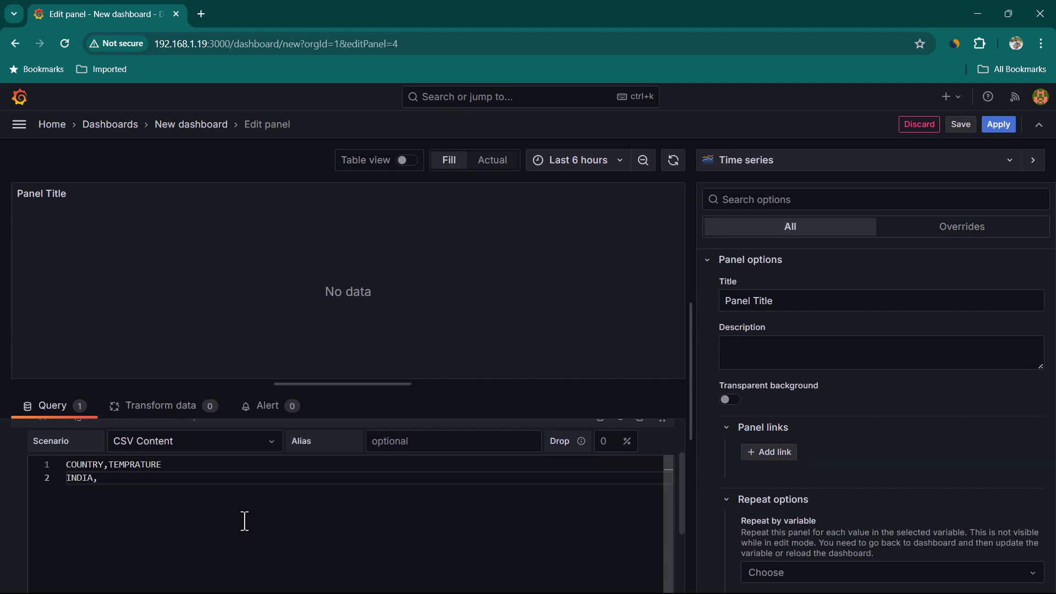
{"action": "type", "text": "42"}
{"action": "key", "text": "Return"}
{"action": "type", "text": "PAKISTAN,"}
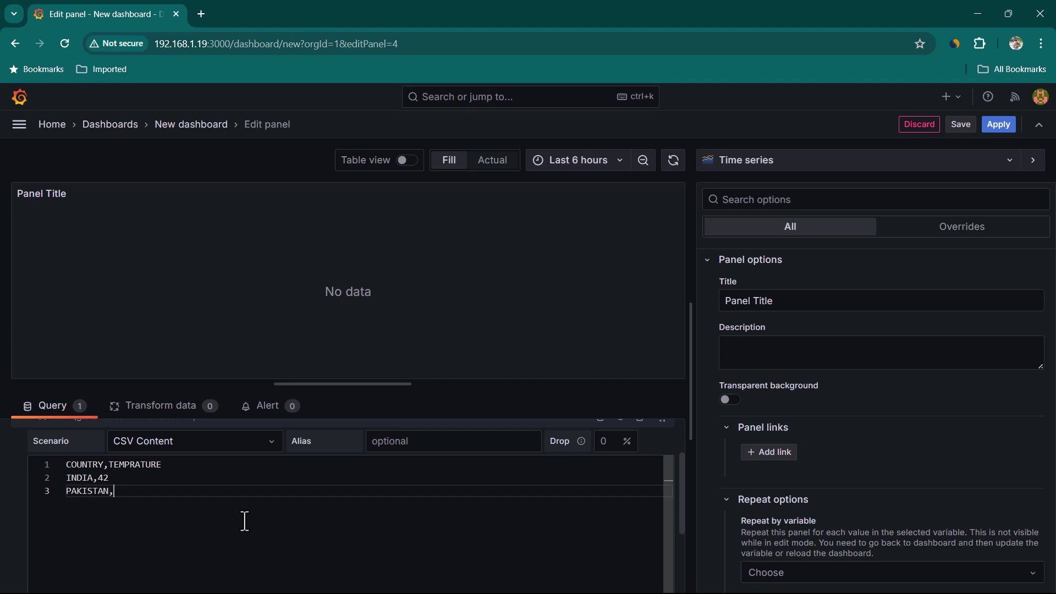
{"action": "type", "text": "45"}
{"action": "key", "text": "Return"}
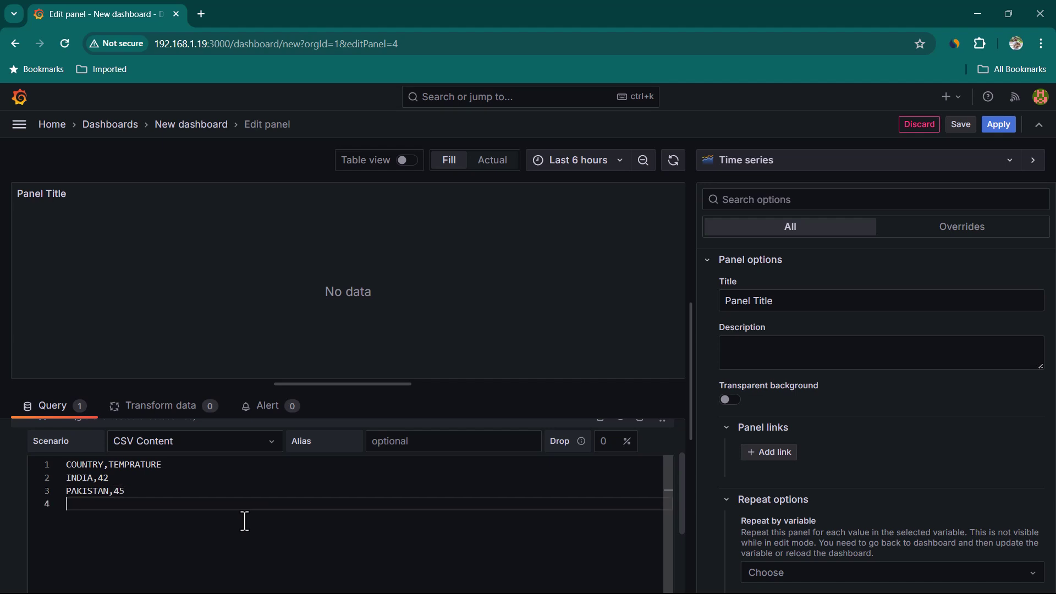
{"action": "type", "text": "CANA"}
Change the panel's visualization to Gauge and check the single value it shows
{"action": "scroll", "coordinate": [244, 520], "scroll_direction": "up", "scroll_amount": 1}
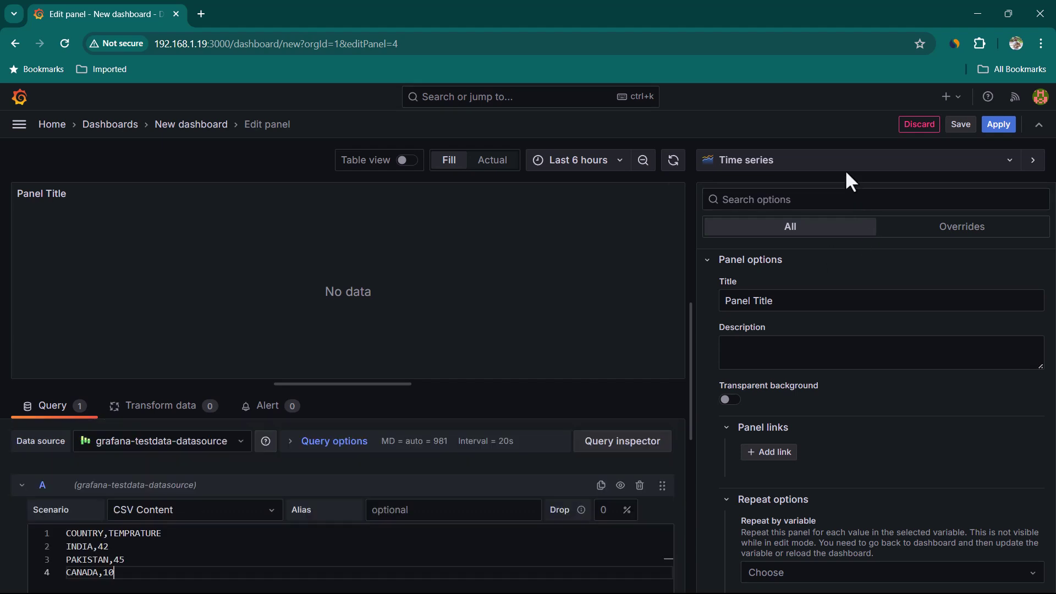
{"action": "left_click", "coordinate": [847, 165]}
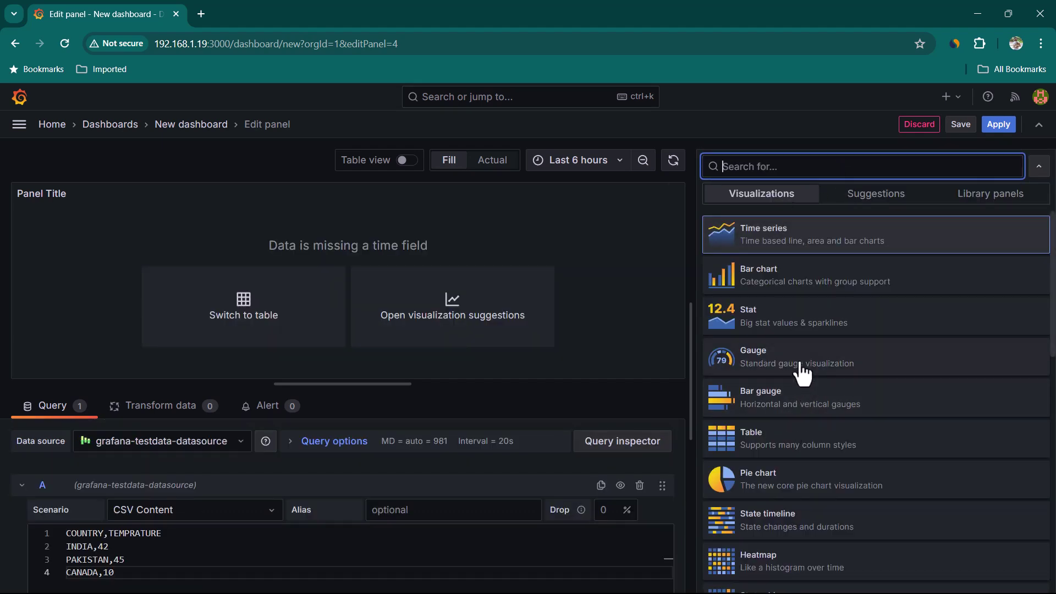
{"action": "left_click", "coordinate": [800, 369]}
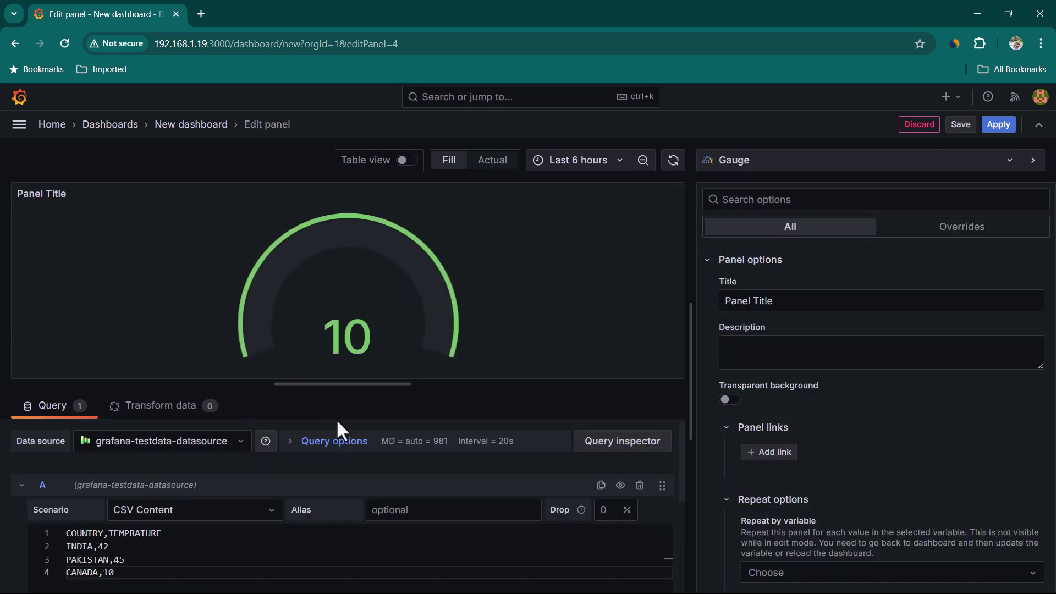
{"action": "left_click_drag", "start_coordinate": [318, 334], "coordinate": [358, 363]}
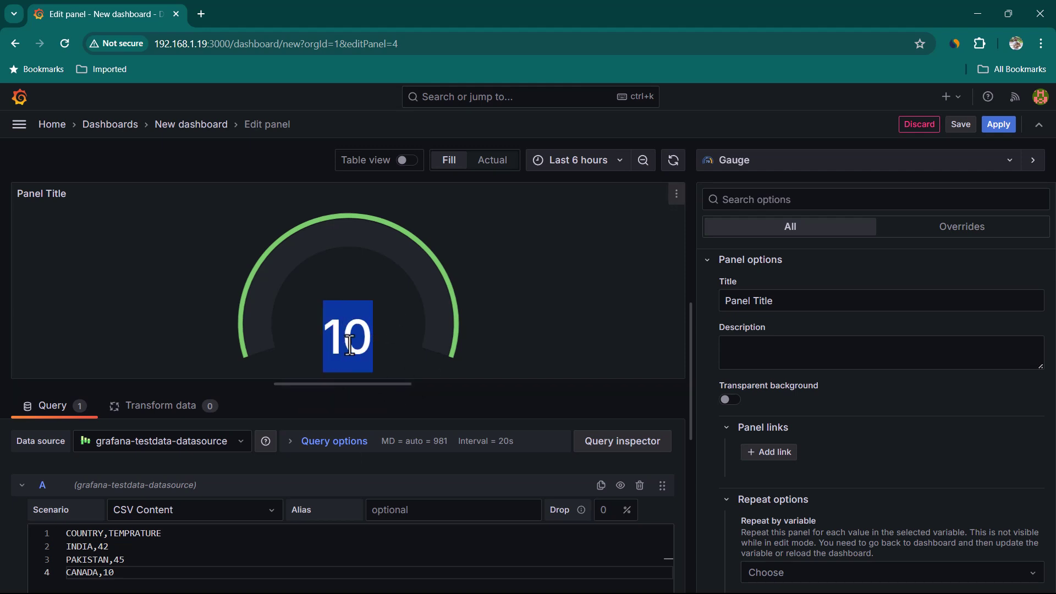
Search the transformations for "part" and add the Partition by values transformation to the panel
{"action": "left_click", "coordinate": [185, 421]}
{"action": "left_click", "coordinate": [352, 539]}
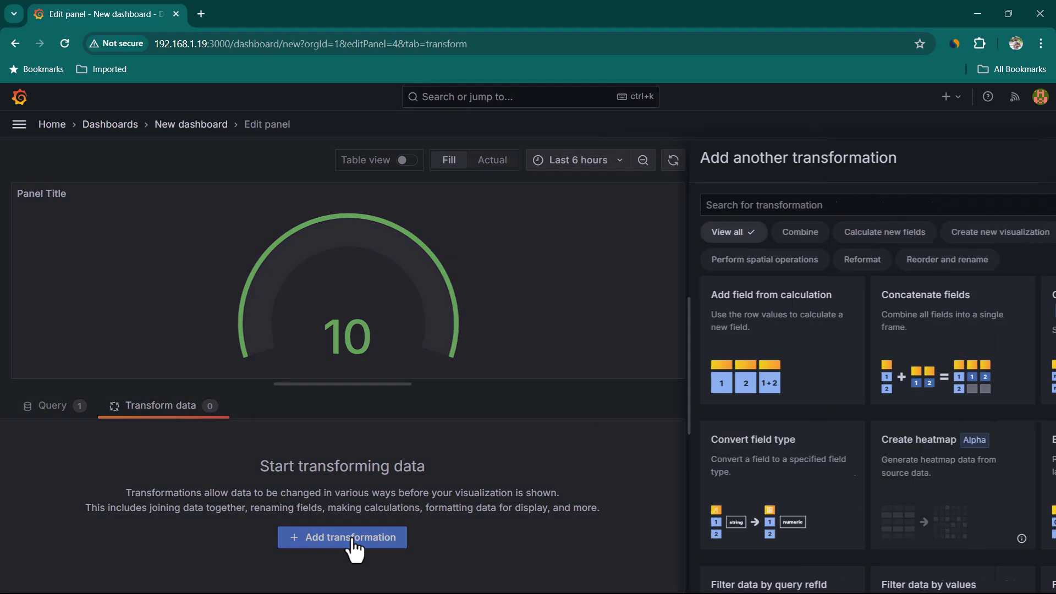
{"action": "left_click", "coordinate": [634, 205]}
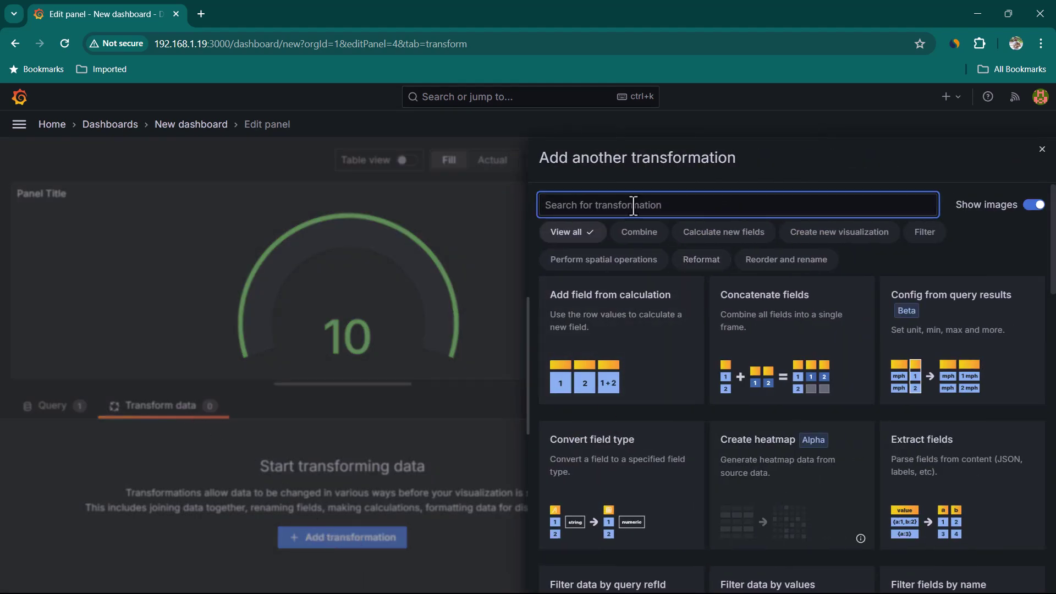
{"action": "type", "text": "part"}
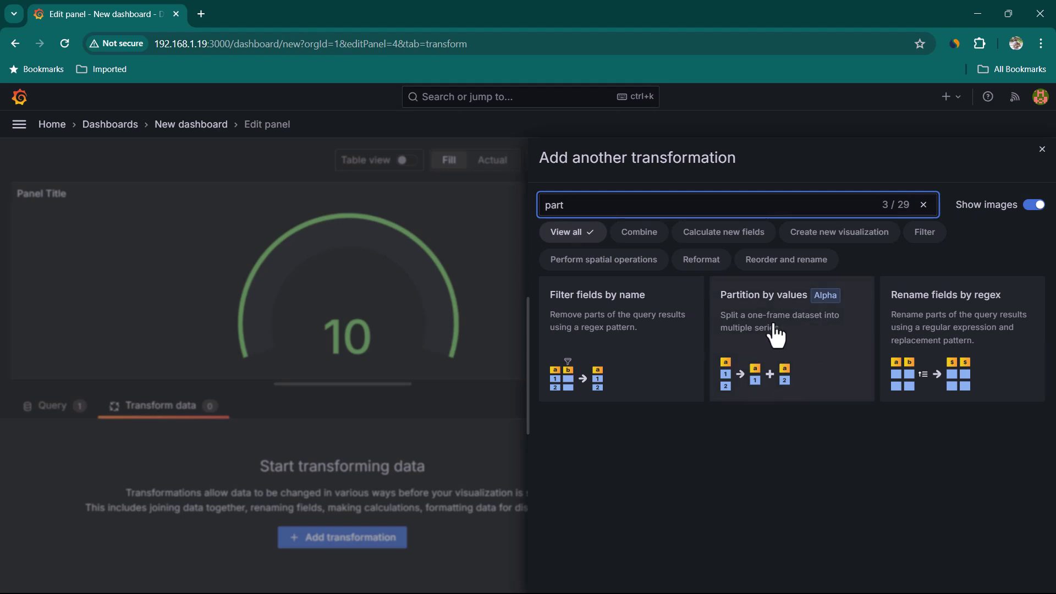
{"action": "left_click", "coordinate": [791, 345]}
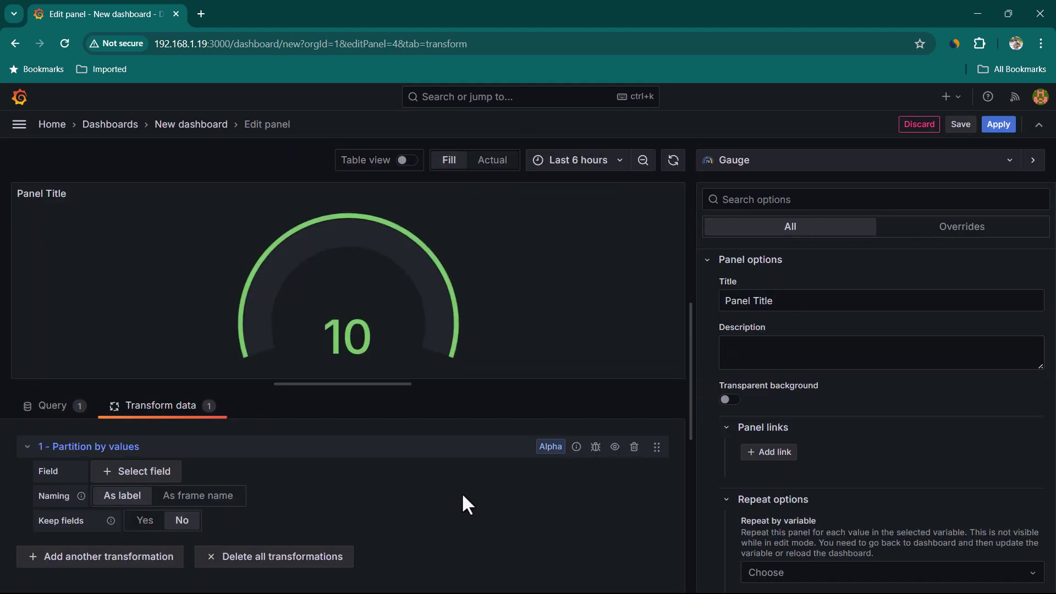
Check the CSV columns in the query and select COUNTRY as the field to partition by
{"action": "left_click", "coordinate": [70, 417]}
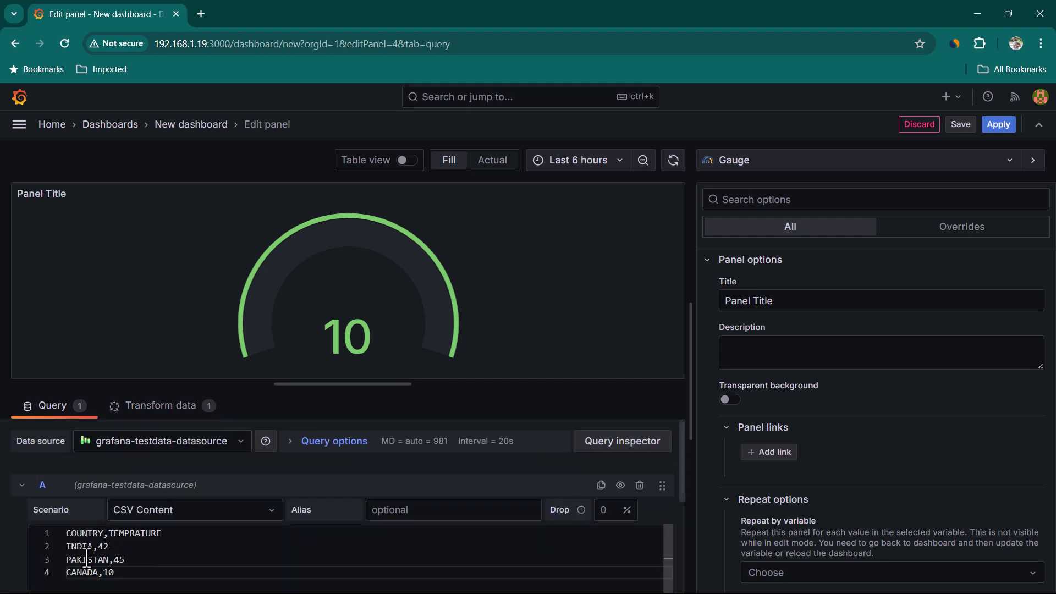
{"action": "left_click", "coordinate": [160, 410]}
{"action": "left_click", "coordinate": [119, 479]}
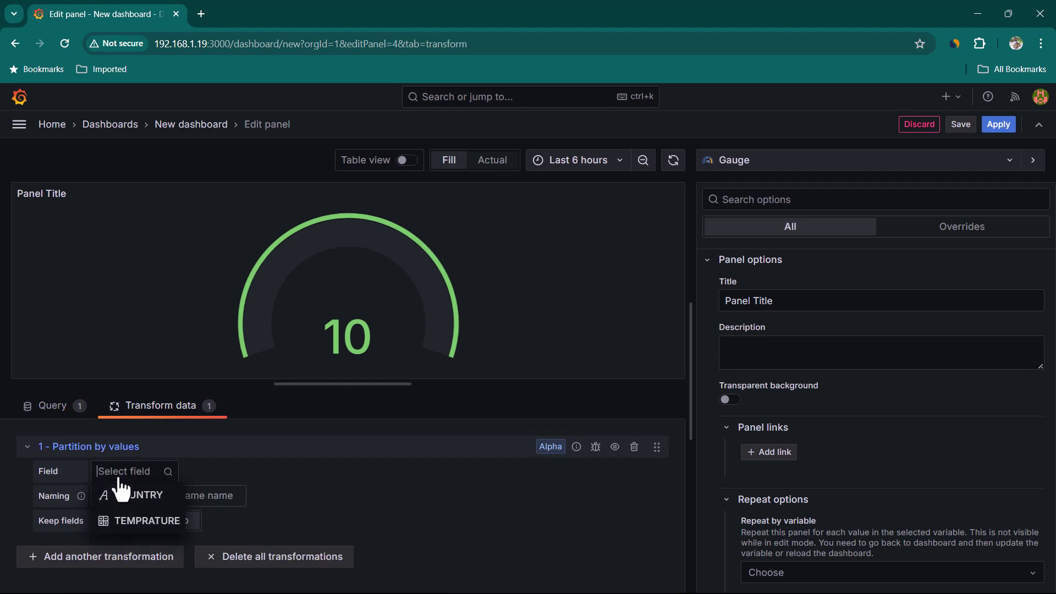
{"action": "left_click", "coordinate": [137, 497]}
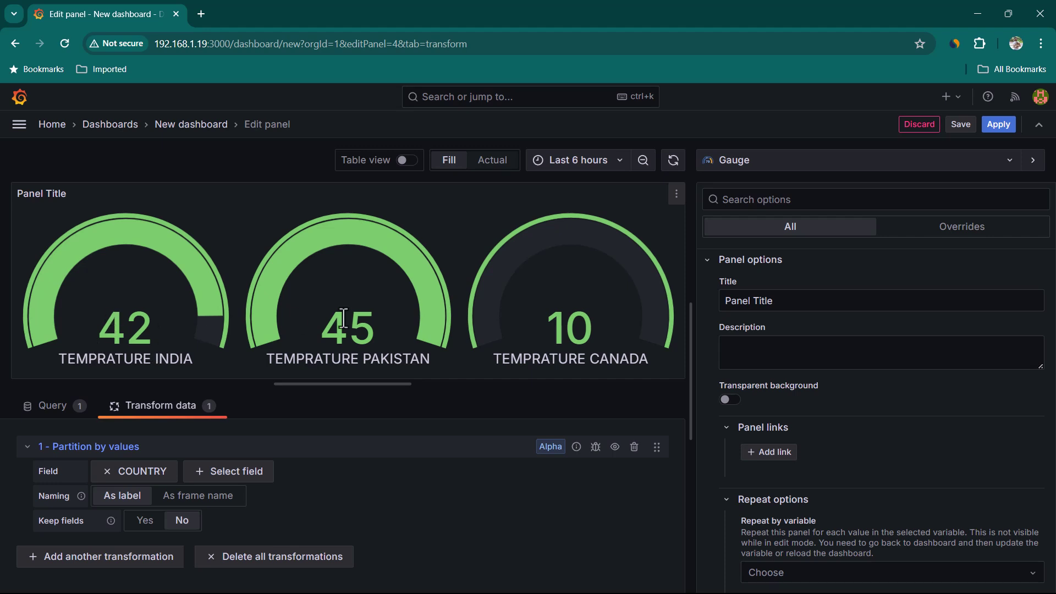
Set the existing threshold to 15 and add a second threshold at 25
{"action": "scroll", "coordinate": [877, 446], "scroll_direction": "down", "scroll_amount": 10}
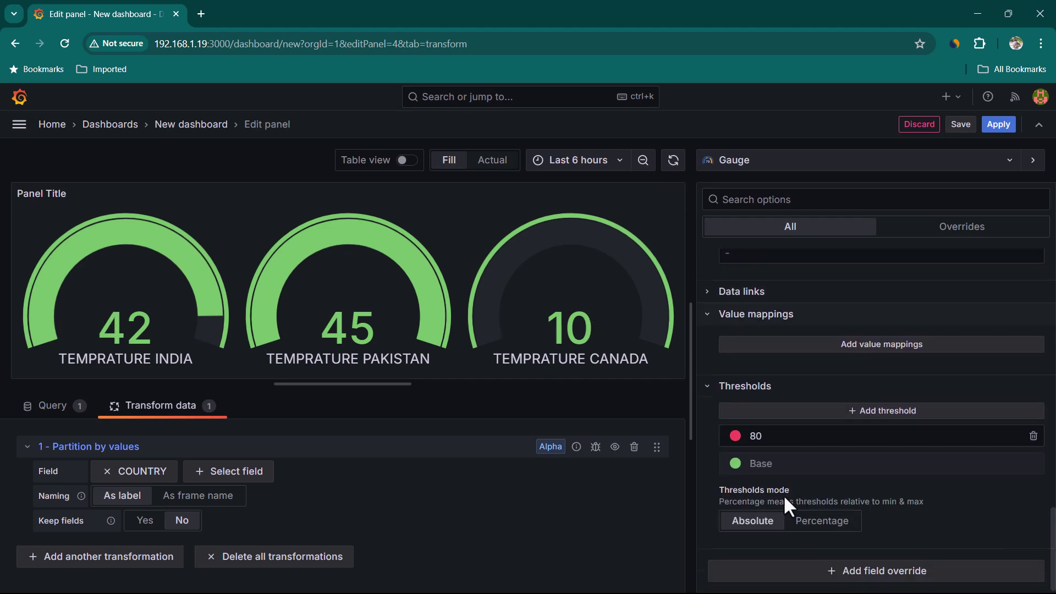
{"action": "double_click", "coordinate": [769, 440]}
{"action": "type", "text": "15"}
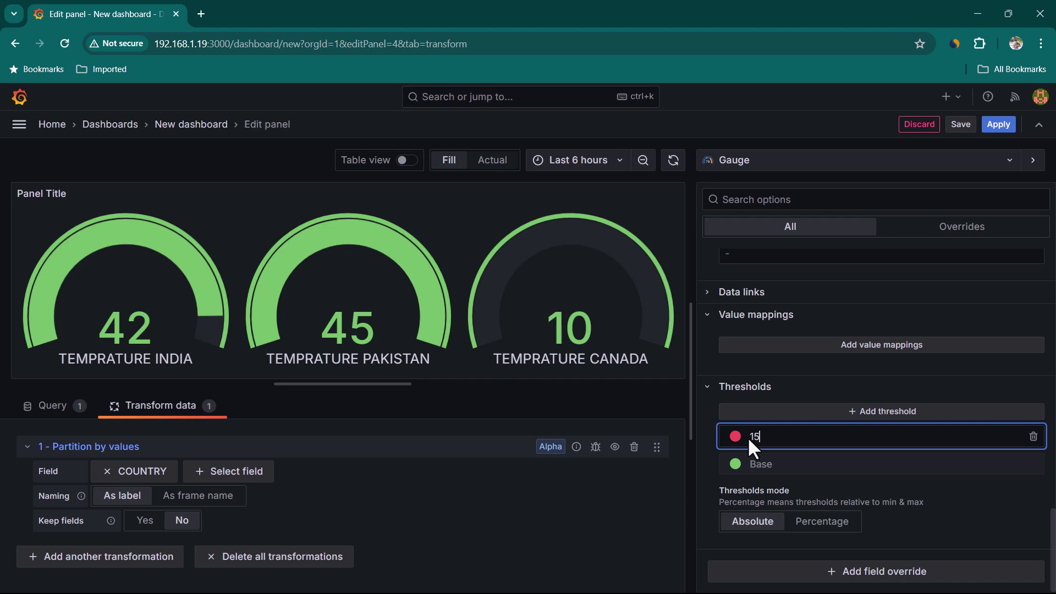
{"action": "left_click", "coordinate": [877, 422]}
{"action": "left_click", "coordinate": [877, 417]}
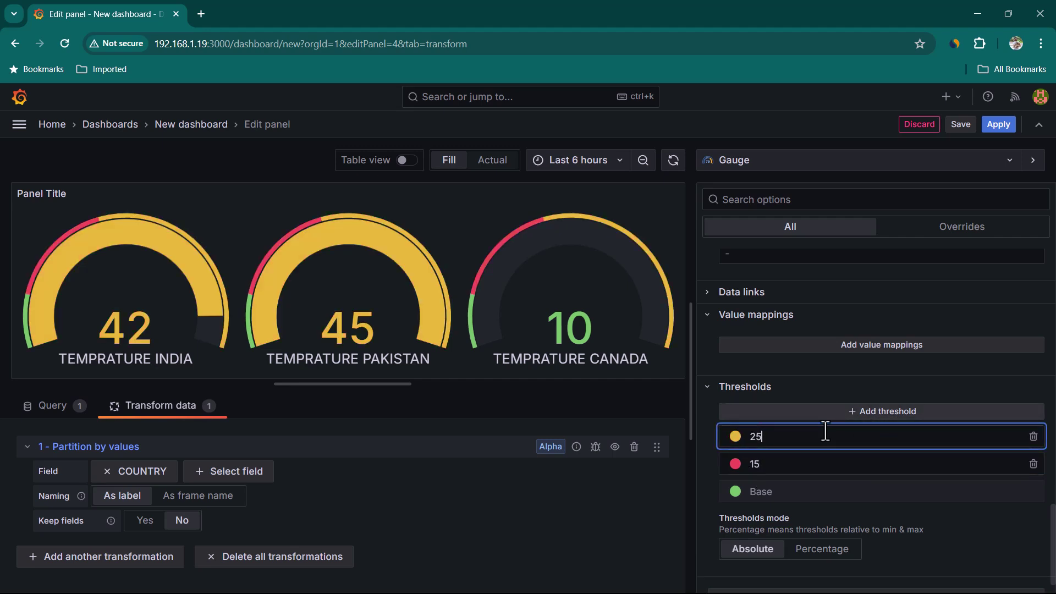
{"action": "double_click", "coordinate": [769, 438]}
Colour the 25 threshold dark red, the 15 threshold dark yellow and the Base threshold dark blue
{"action": "left_click", "coordinate": [735, 436]}
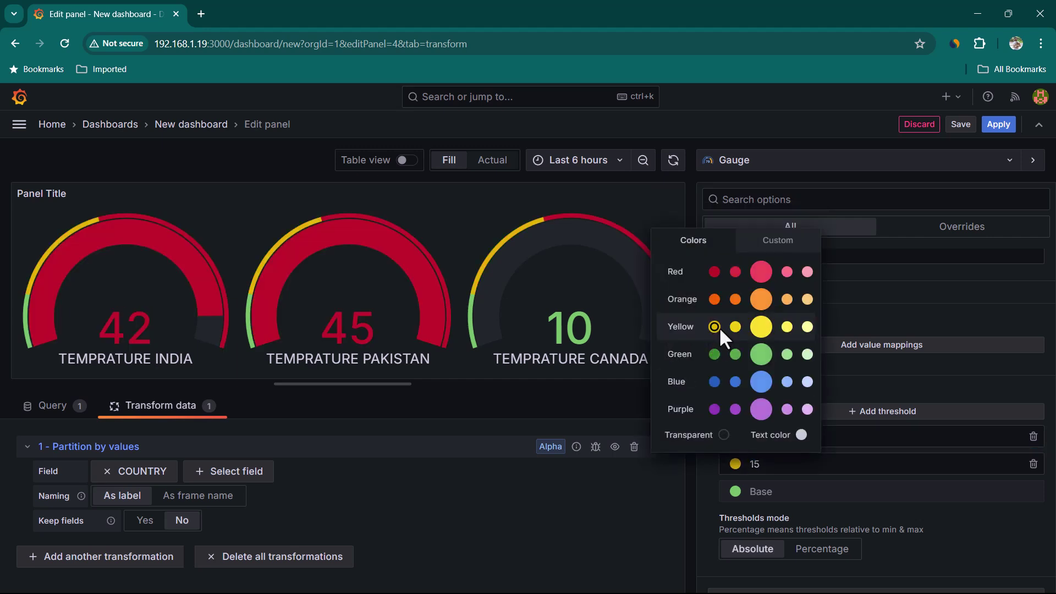
{"action": "left_click", "coordinate": [736, 491]}
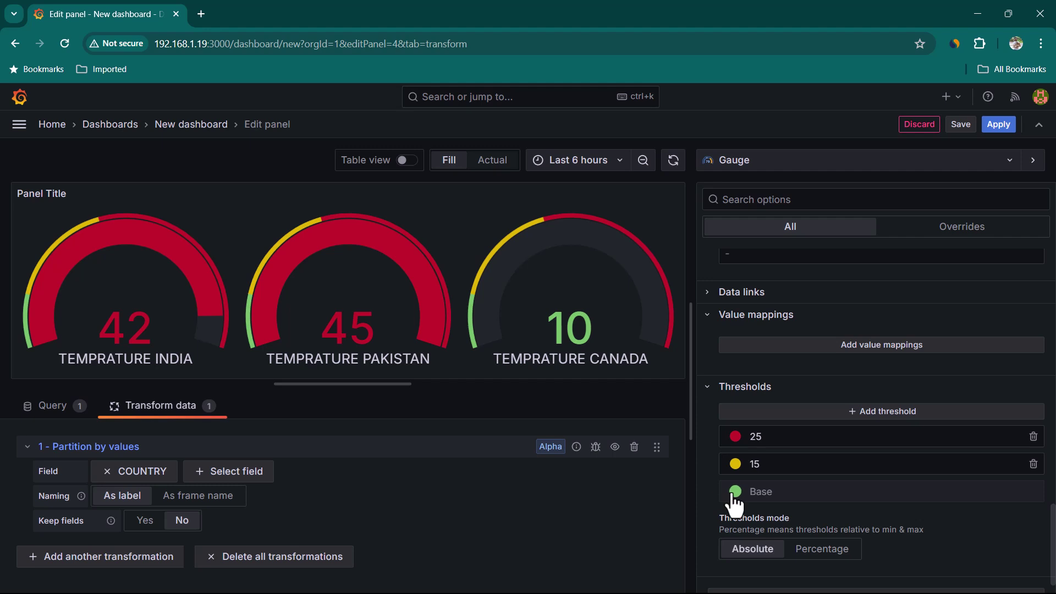
{"action": "left_click", "coordinate": [715, 409]}
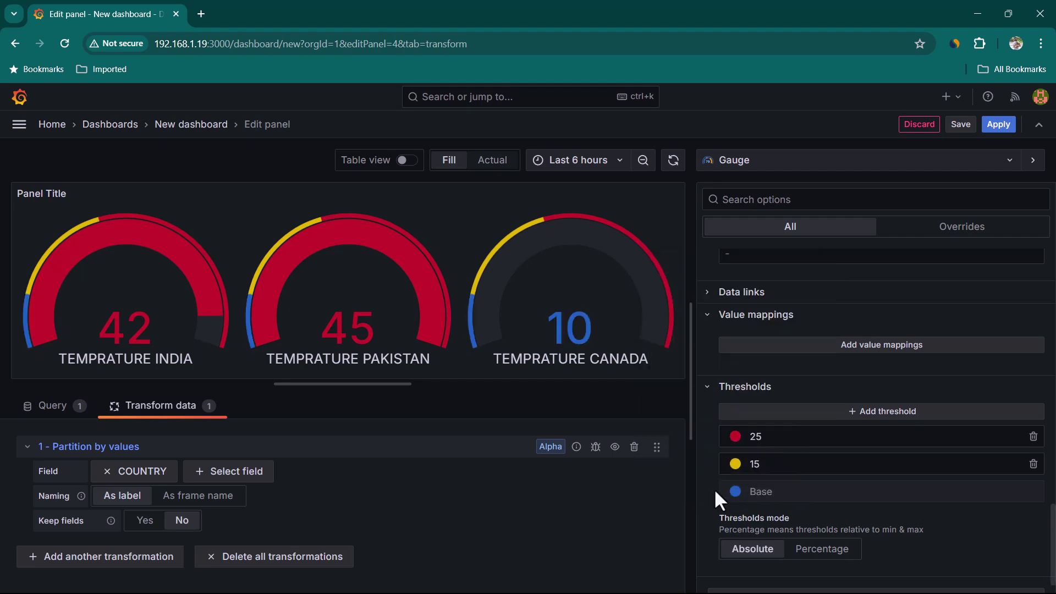
Set the gauge panel's unit to Temperature / Celsius (°C) in the standard options
{"action": "scroll", "coordinate": [779, 429], "scroll_direction": "up", "scroll_amount": 10}
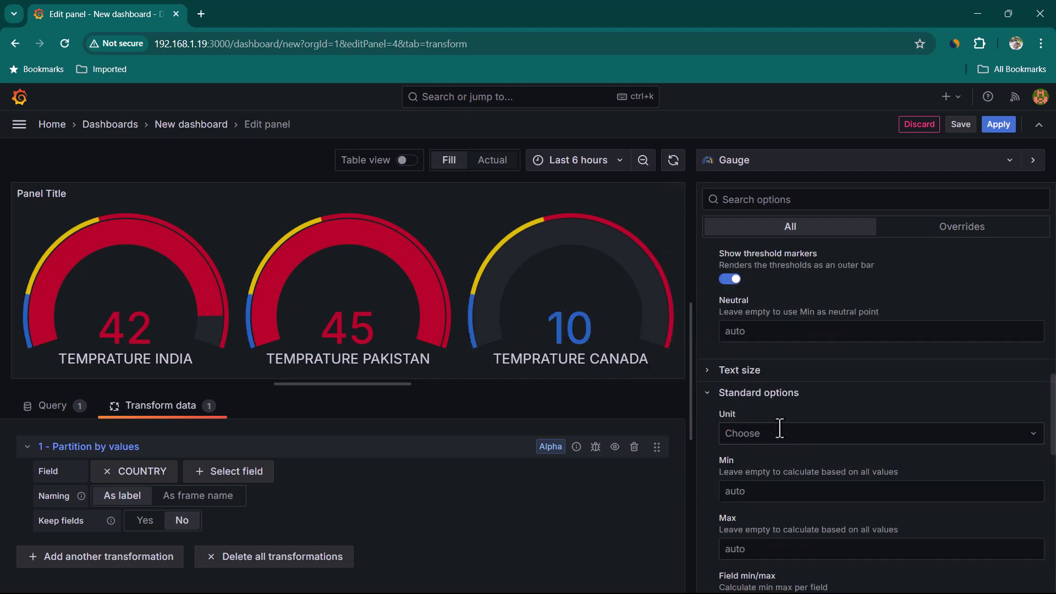
{"action": "left_click", "coordinate": [823, 437]}
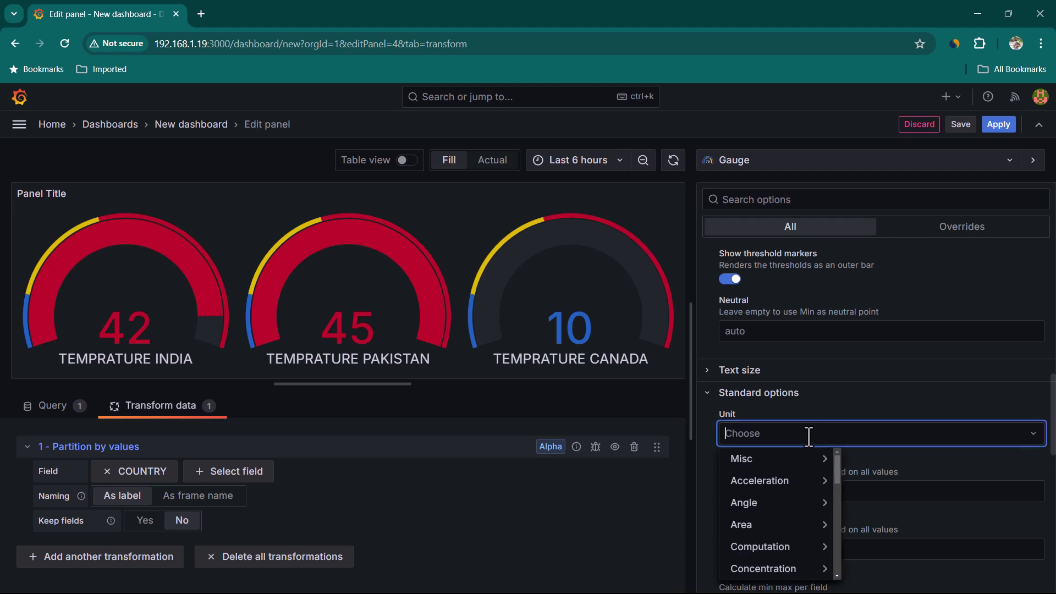
{"action": "type", "text": "temp"}
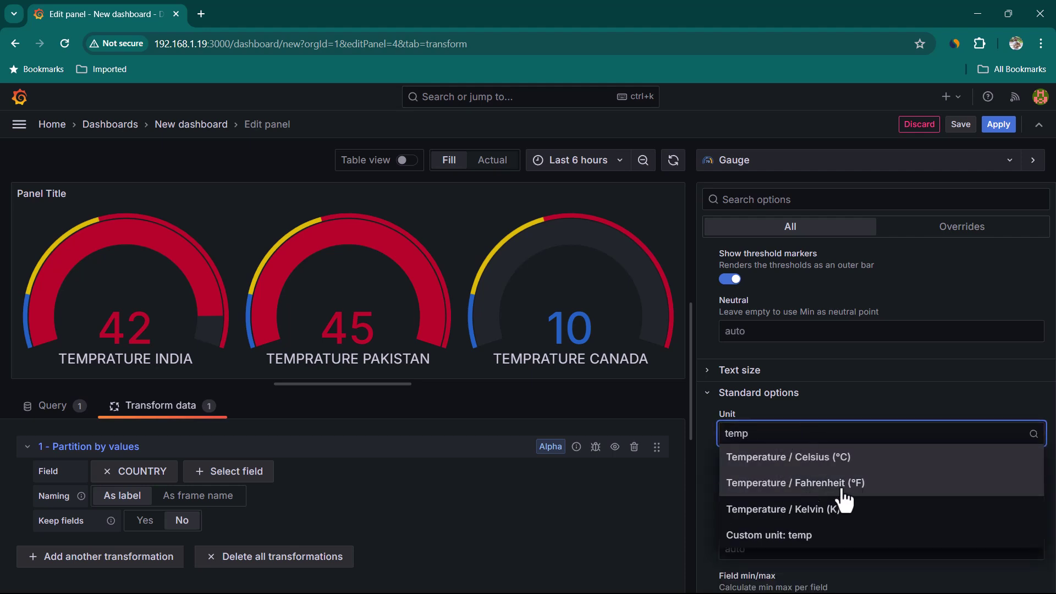
{"action": "left_click", "coordinate": [812, 461]}
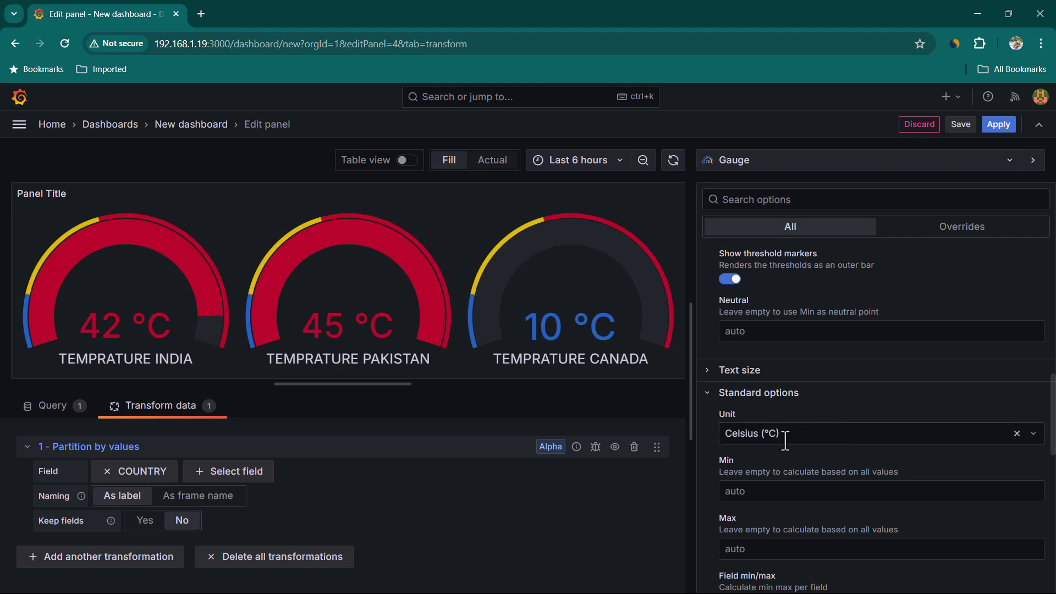
Check the Celsius value and the field-name prefix in the labels under the India, Pakistan and Canada gauges
{"action": "left_click_drag", "start_coordinate": [79, 326], "coordinate": [144, 326]}
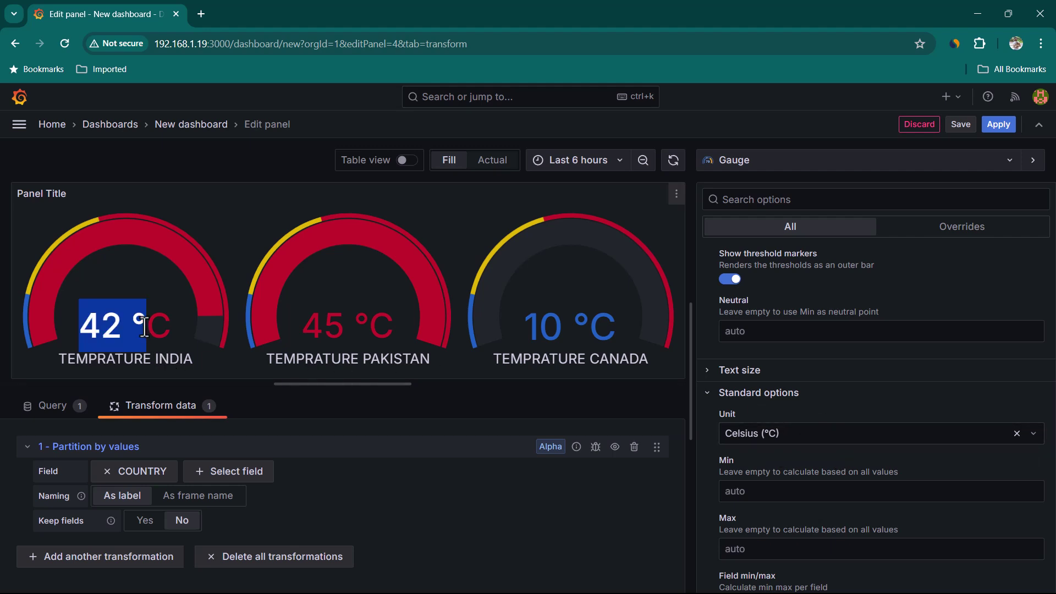
{"action": "left_click", "coordinate": [124, 376]}
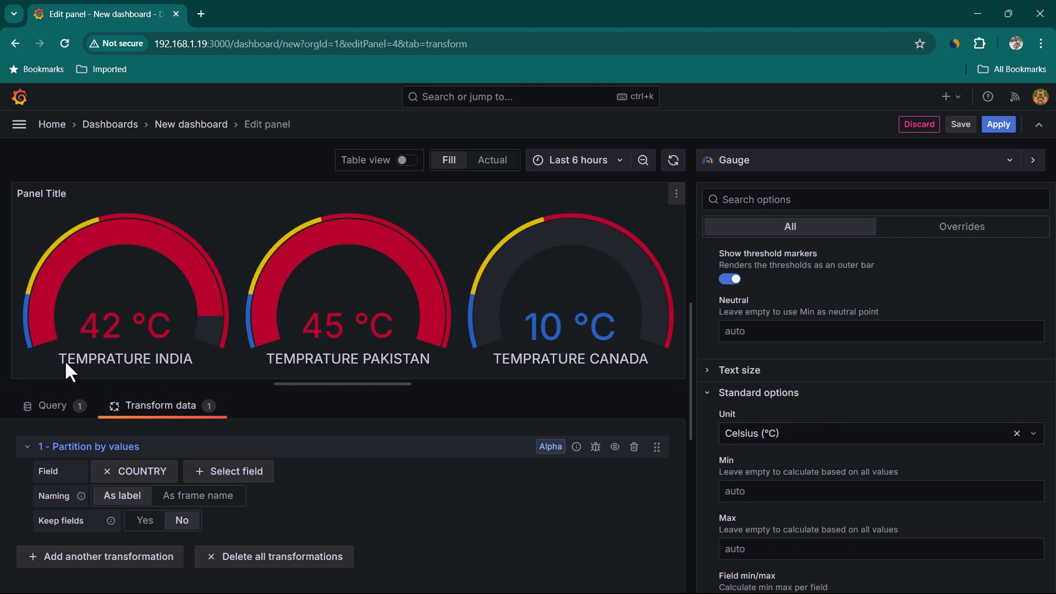
{"action": "left_click_drag", "start_coordinate": [54, 357], "coordinate": [163, 358]}
{"action": "key", "text": "ctrl+c"}
{"action": "left_click_drag", "start_coordinate": [296, 359], "coordinate": [381, 360]}
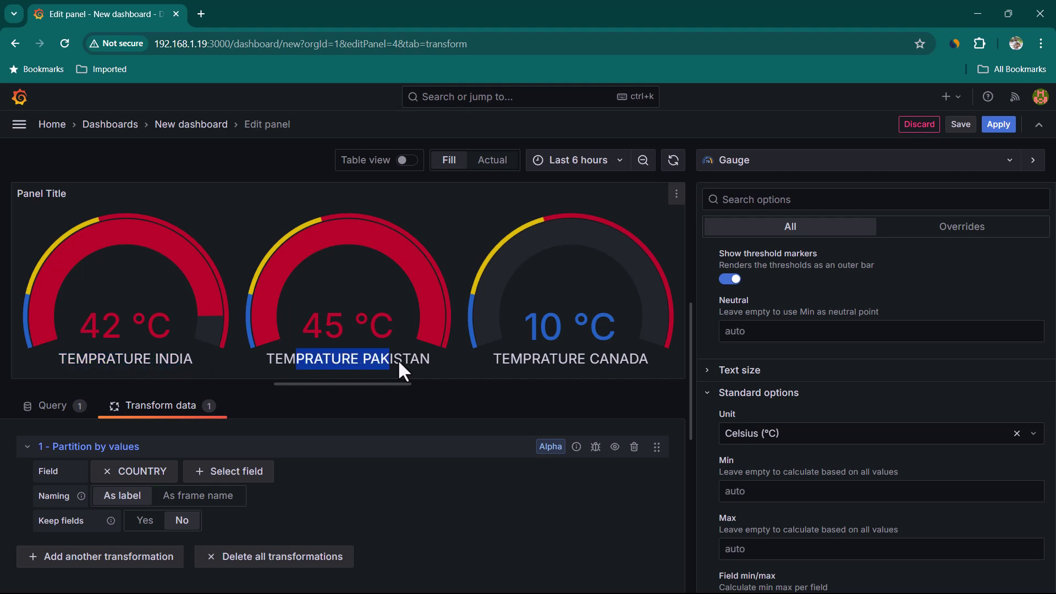
{"action": "left_click_drag", "start_coordinate": [517, 362], "coordinate": [636, 364]}
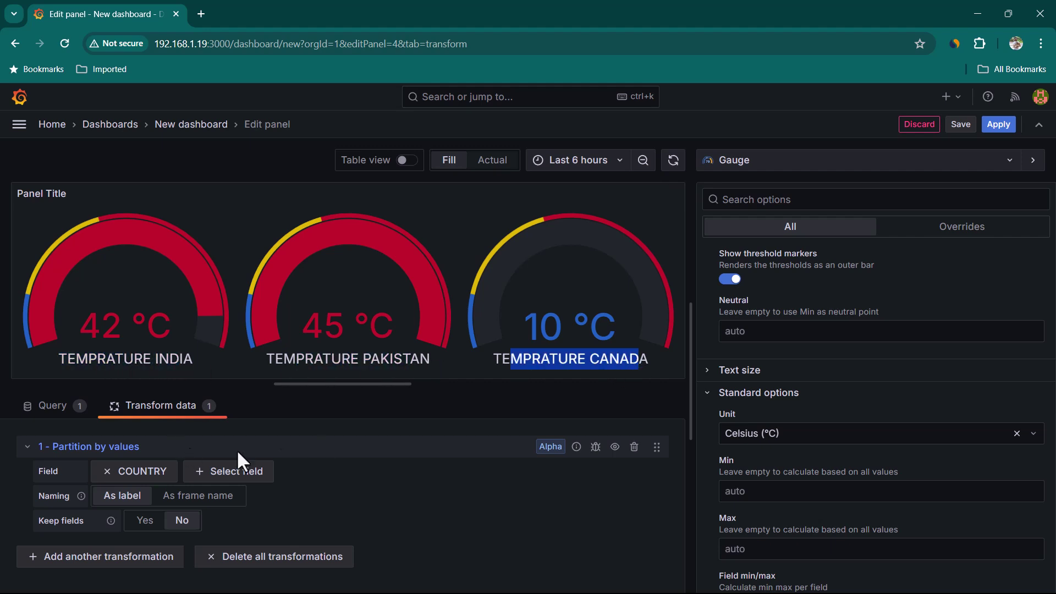
{"action": "left_click_drag", "start_coordinate": [261, 364], "coordinate": [345, 363]}
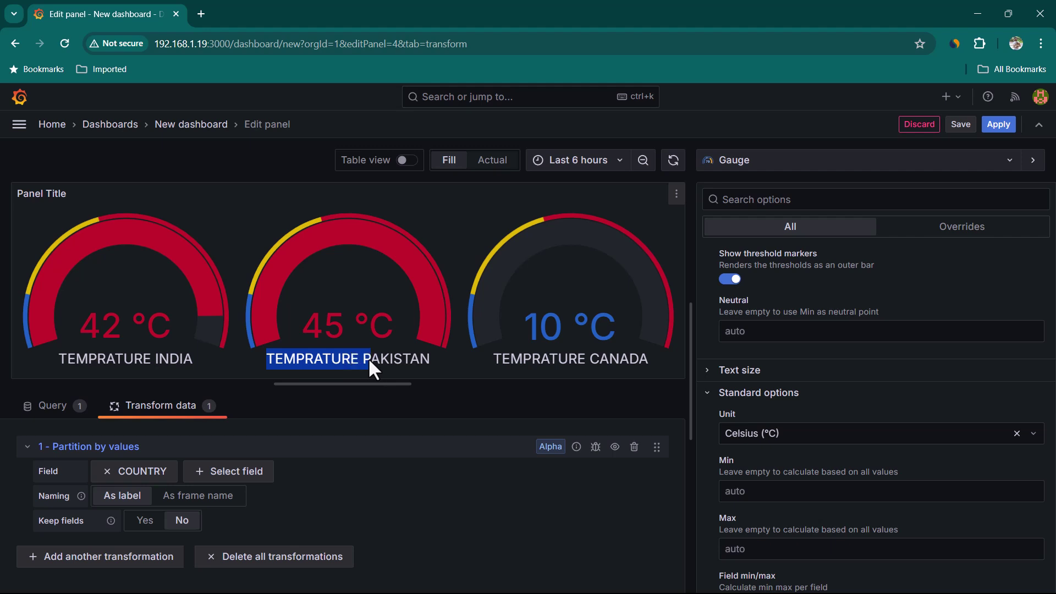
Collapse the partition transformation, search the transformations for "rename" and add Rename fields by regex
{"action": "left_click", "coordinate": [27, 446]}
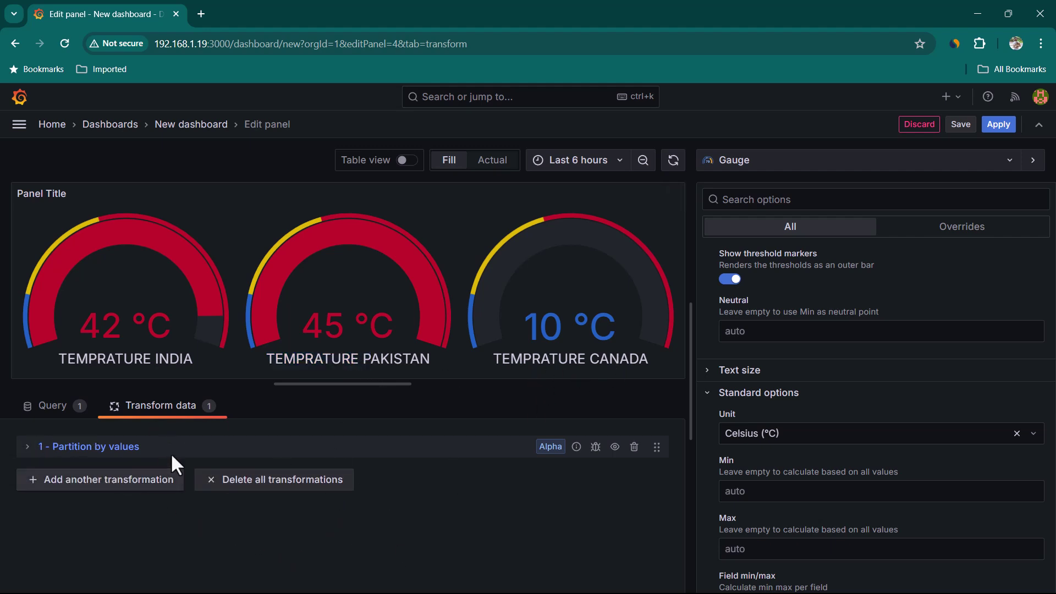
{"action": "left_click", "coordinate": [130, 499]}
{"action": "left_click", "coordinate": [754, 208]}
{"action": "type", "text": "re"}
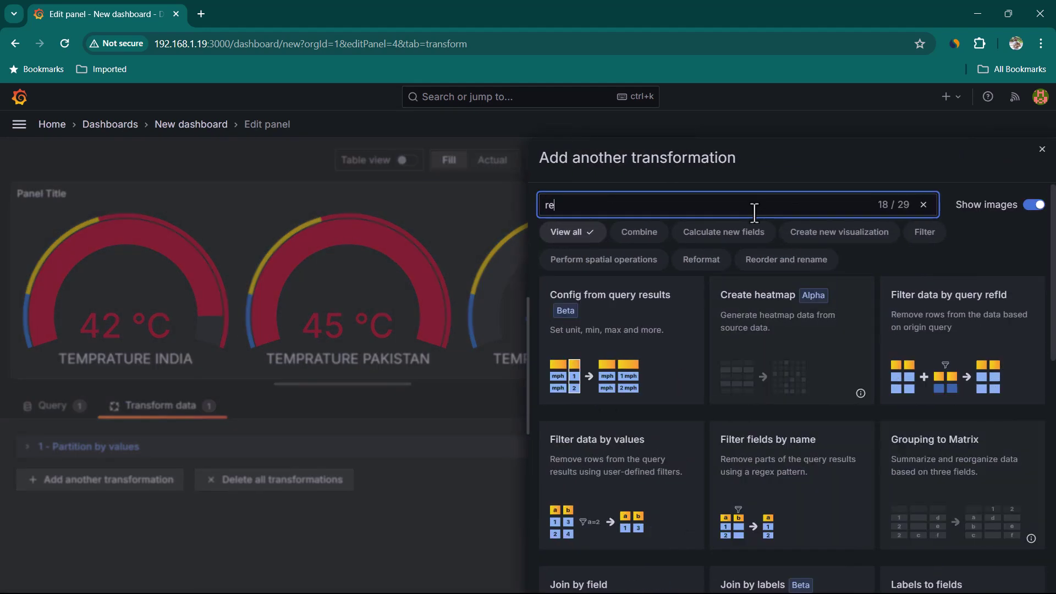
{"action": "type", "text": "name"}
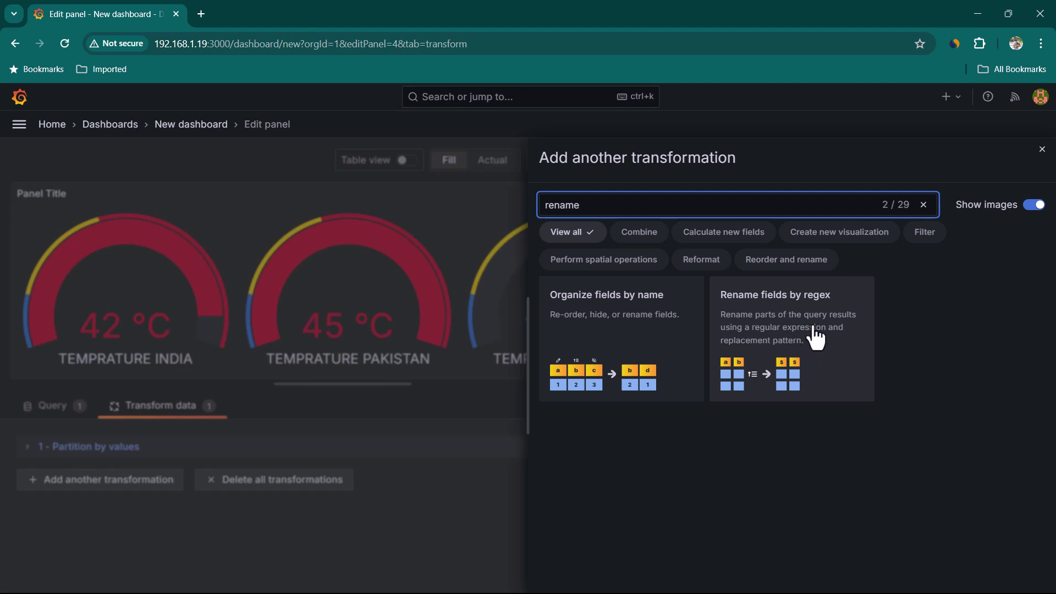
{"action": "left_click", "coordinate": [806, 339]}
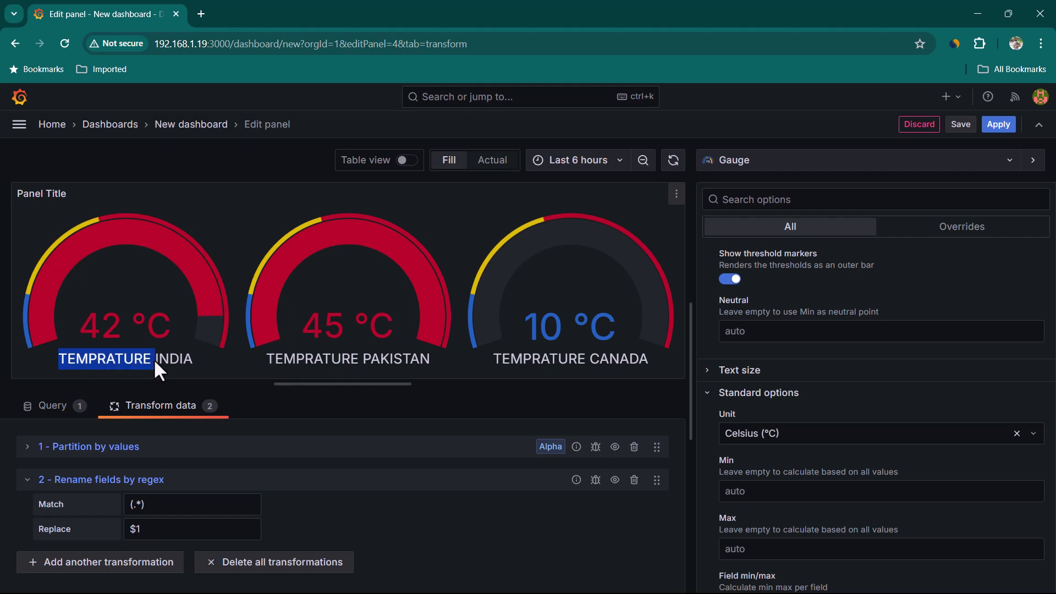
Set the rename transformation's match pattern to "TEMPRATURE (.*)" and apply the panel changes to the dashboard
{"action": "left_click", "coordinate": [169, 501]}
{"action": "key", "text": "Home"}
{"action": "key", "text": "ctrl+v"}
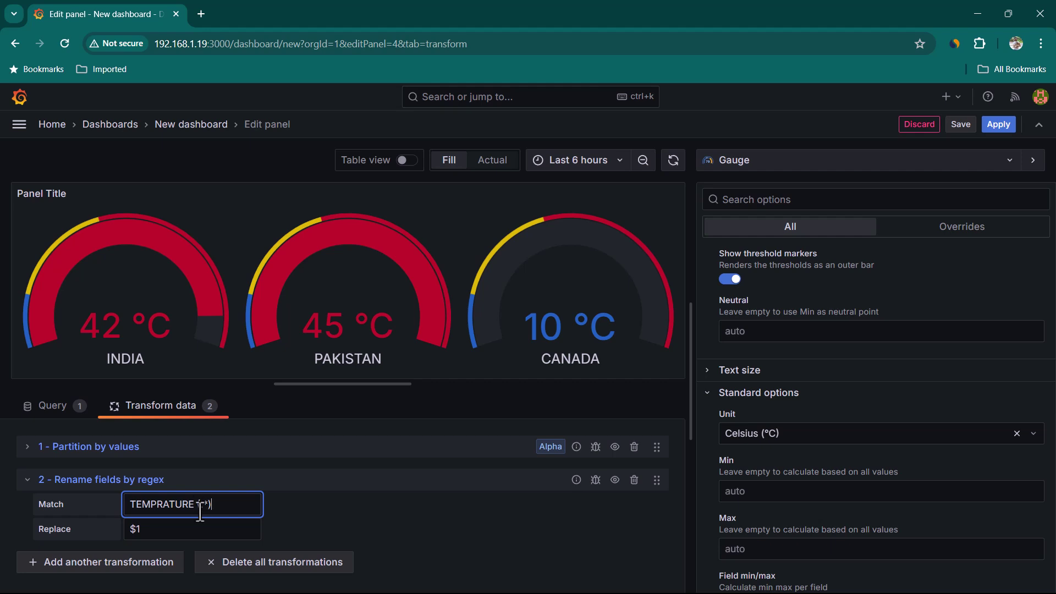
{"action": "left_click", "coordinate": [187, 529]}
{"action": "left_click_drag", "start_coordinate": [222, 505], "coordinate": [123, 533]}
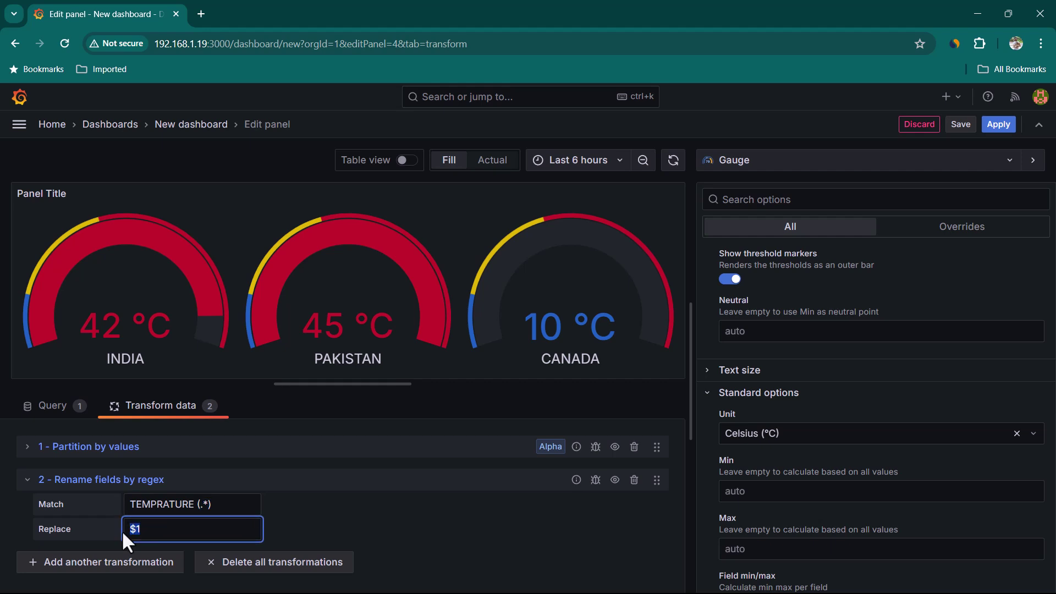
{"action": "left_click", "coordinate": [176, 517]}
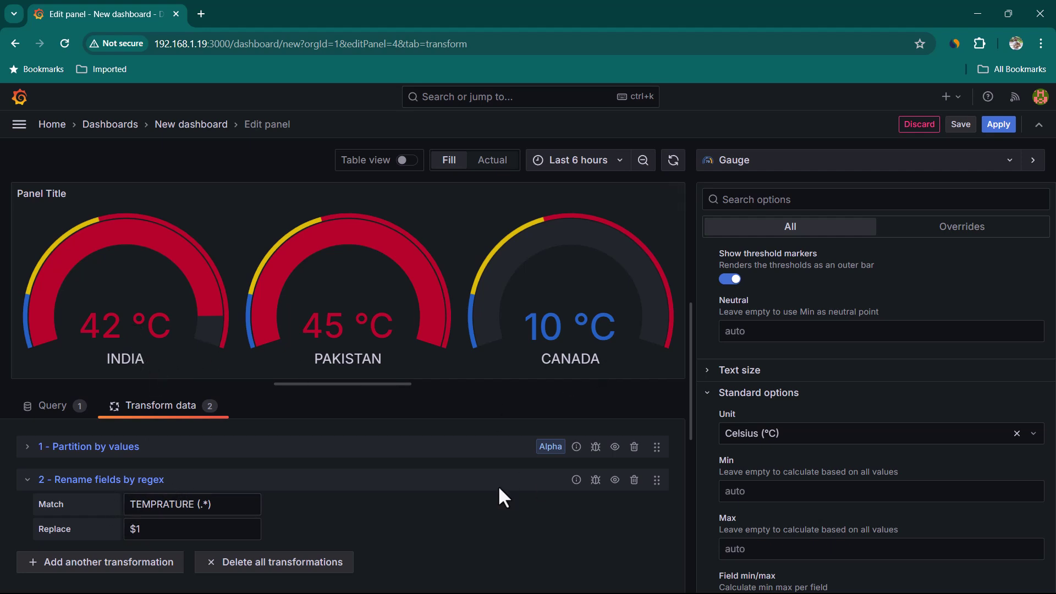
{"action": "left_click", "coordinate": [999, 124]}
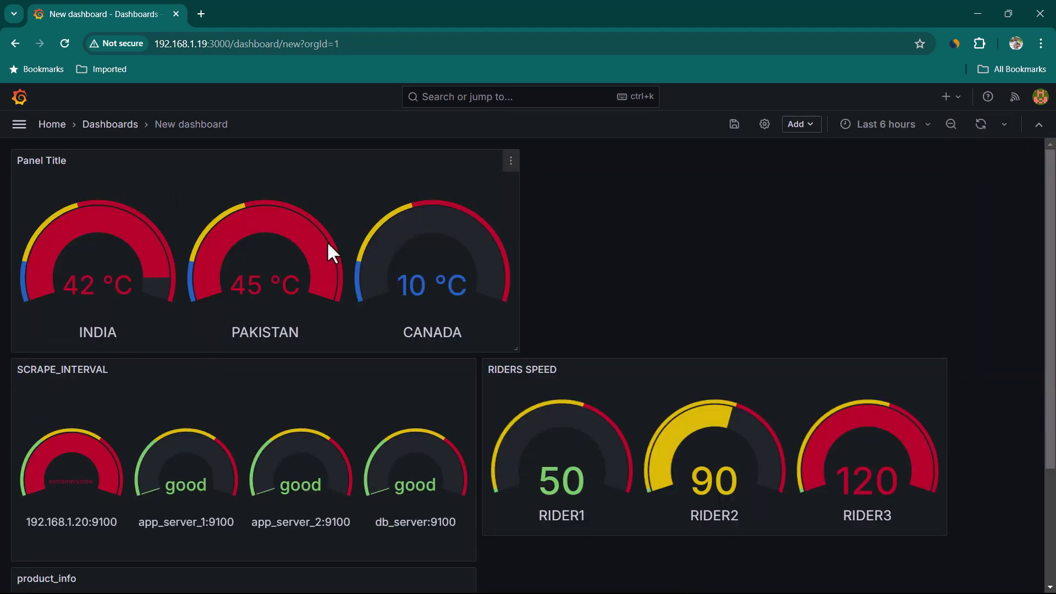